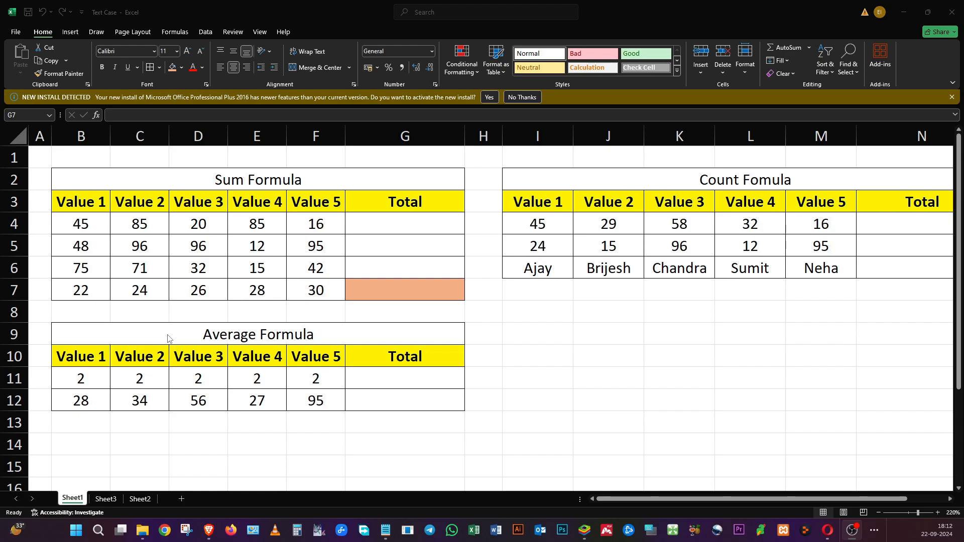
Review the row 4 values of the Sum Formula table and total B4:F4 in G4 with AutoSum
left_click(372, 223)
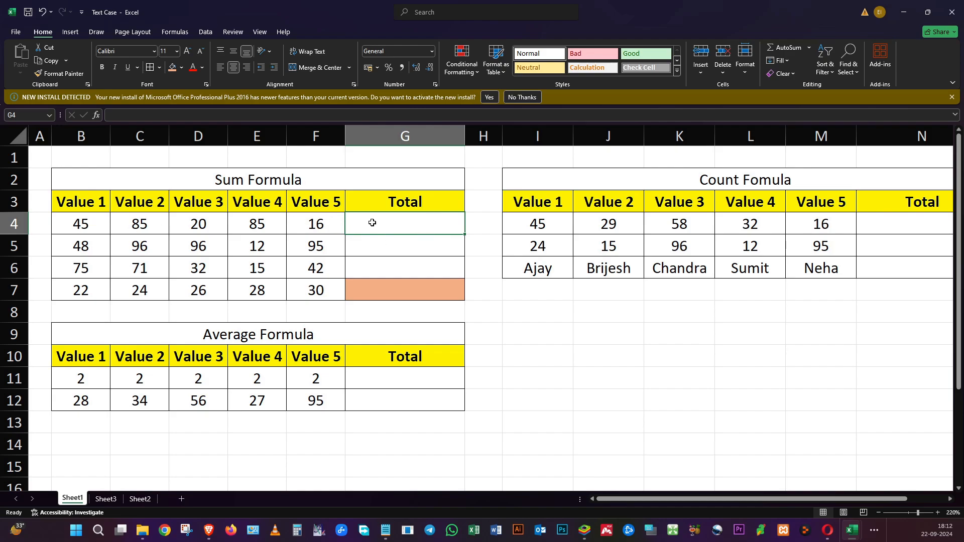
left_click(75, 224)
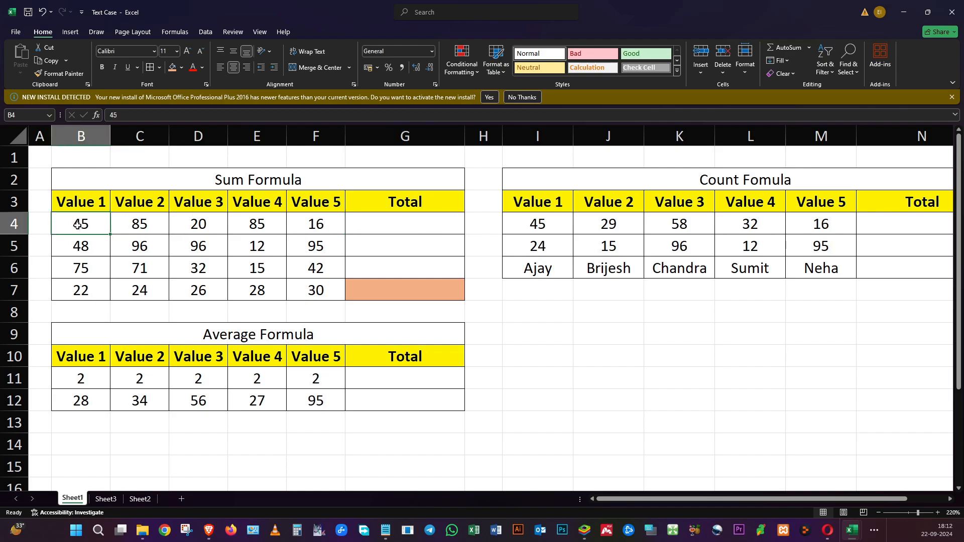
left_click(144, 224)
left_click(191, 221)
left_click(260, 221)
left_click(324, 224)
left_click(384, 231)
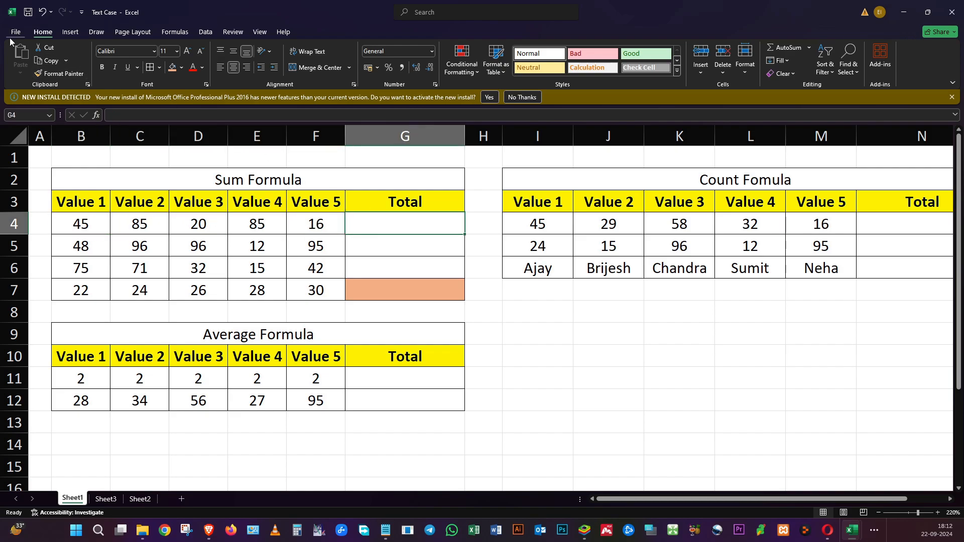
left_click(779, 49)
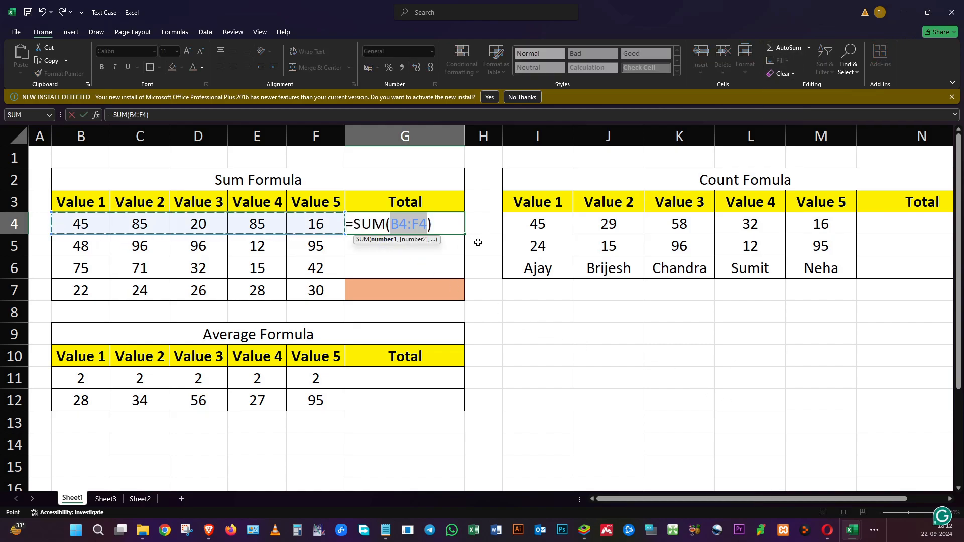
key("Return")
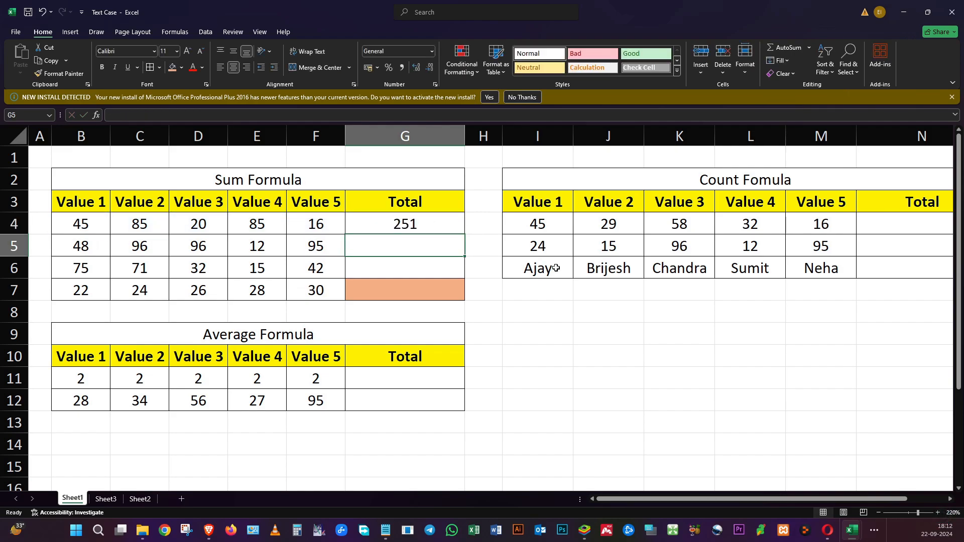
key("Up")
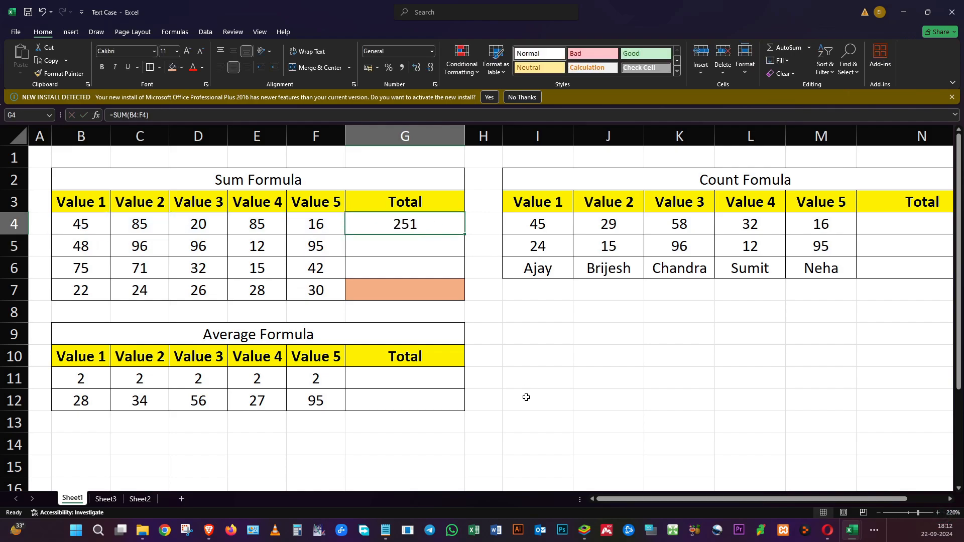
Clear the Value 3 entry in D4 and the row 4 total in G4
left_click(212, 219)
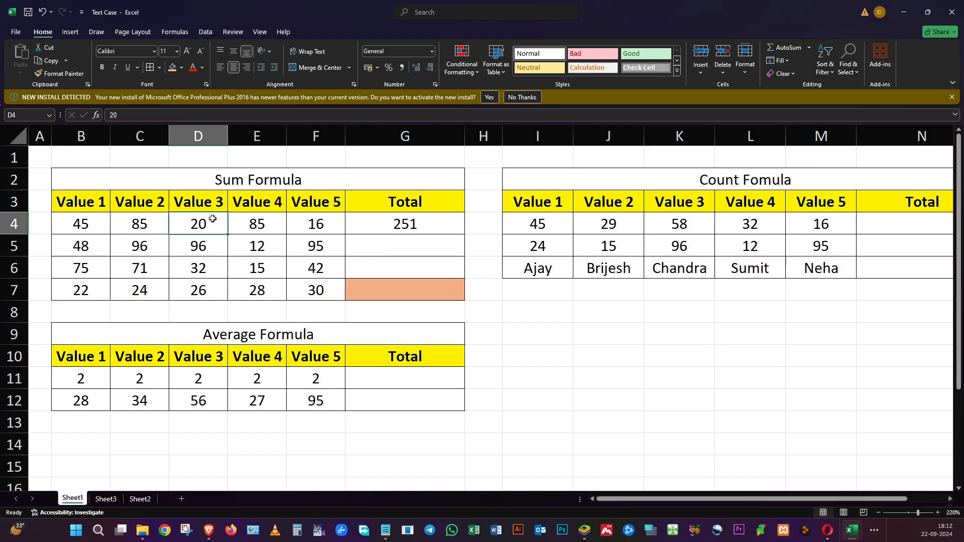
key("Delete")
left_click(385, 229)
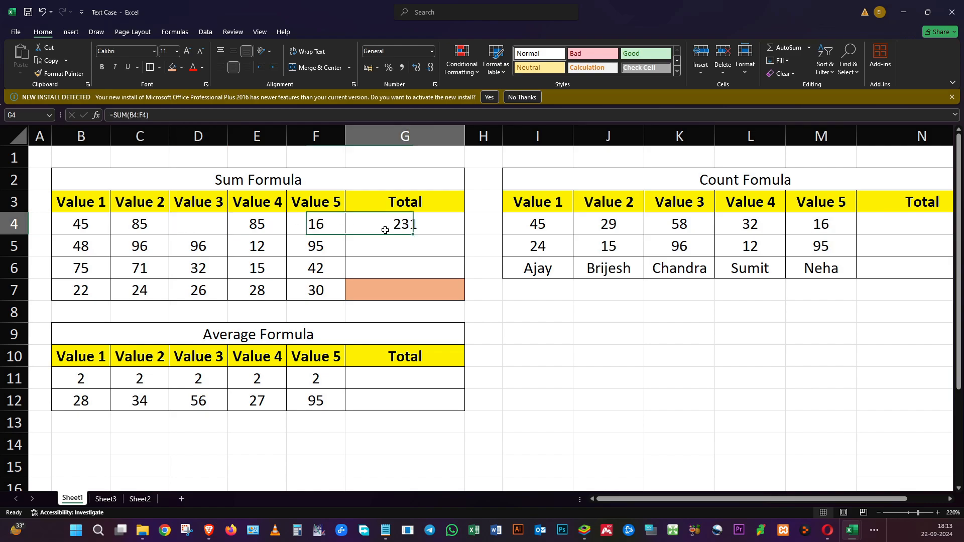
key("Delete")
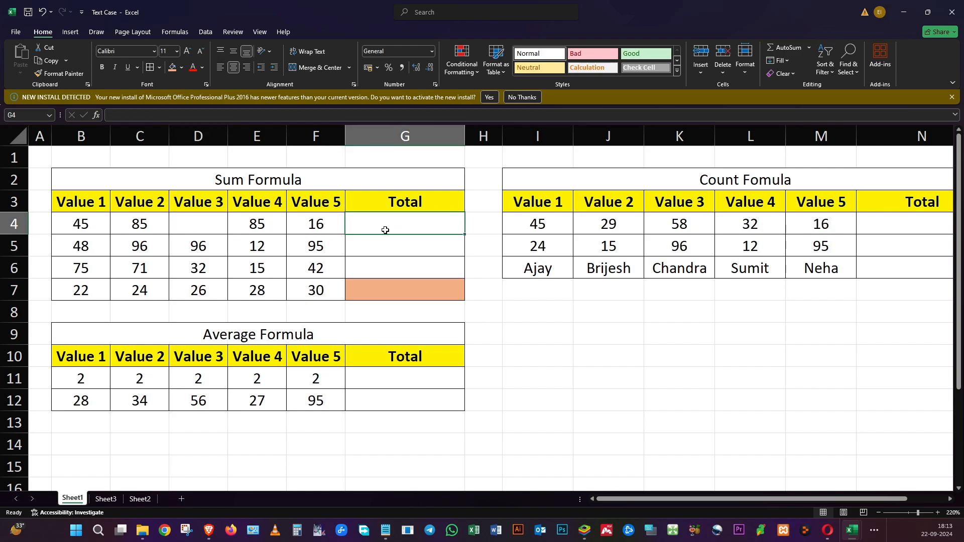
Apply AutoSum in G4 with the suggested range E4:F4, and clear the cell again
left_click(772, 48)
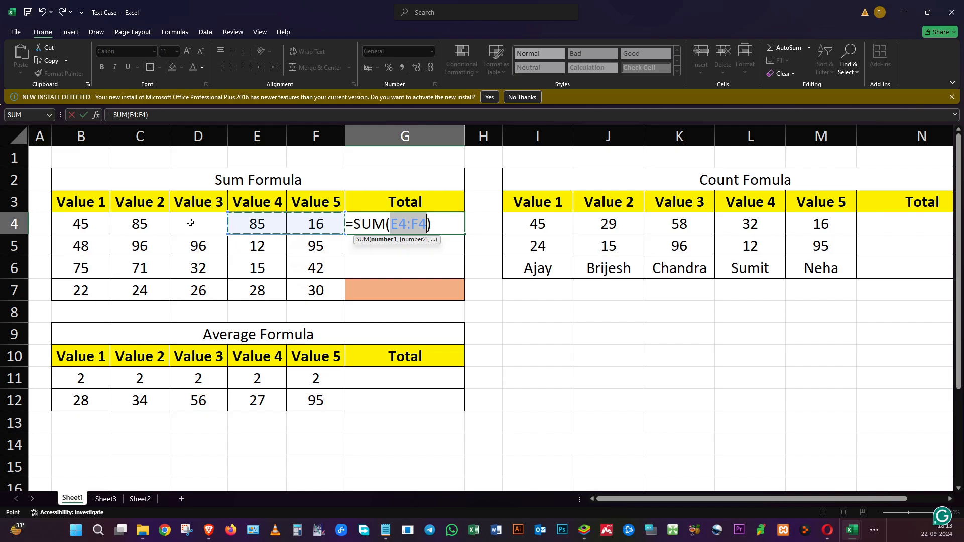
key("Return")
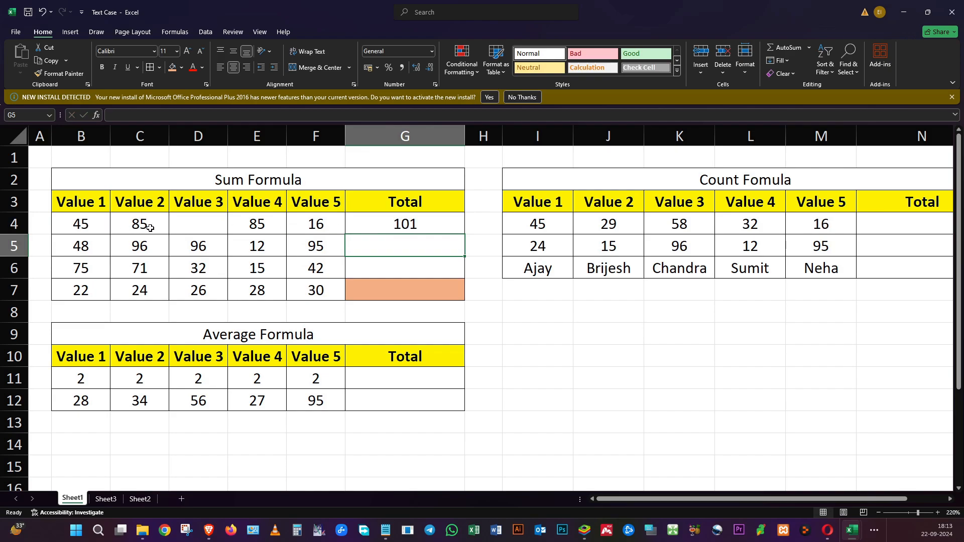
left_click(429, 222)
key("Delete")
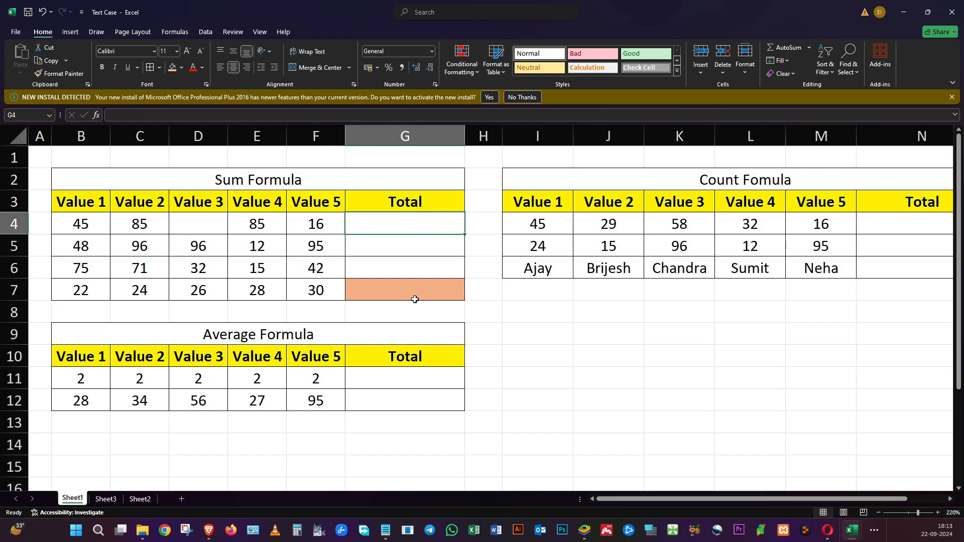
Enter 0 in D4 and total B4:F4 in G4 with AutoSum
left_click(192, 228)
type("0")
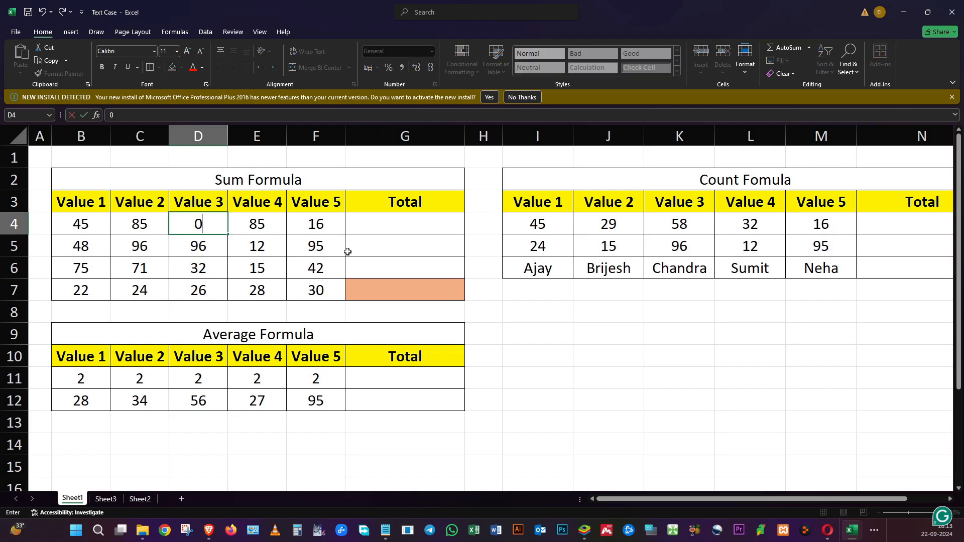
left_click(349, 250)
left_click(377, 223)
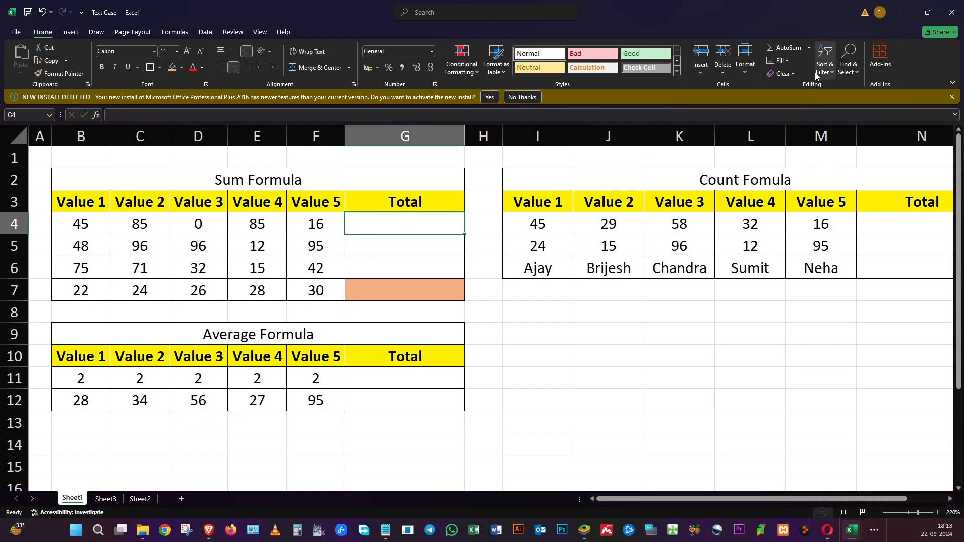
left_click(782, 47)
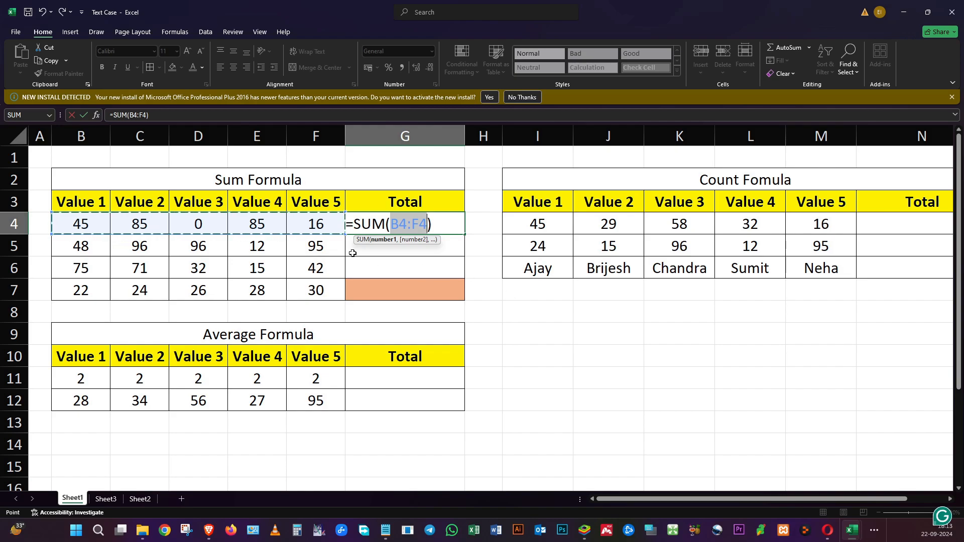
key("Return")
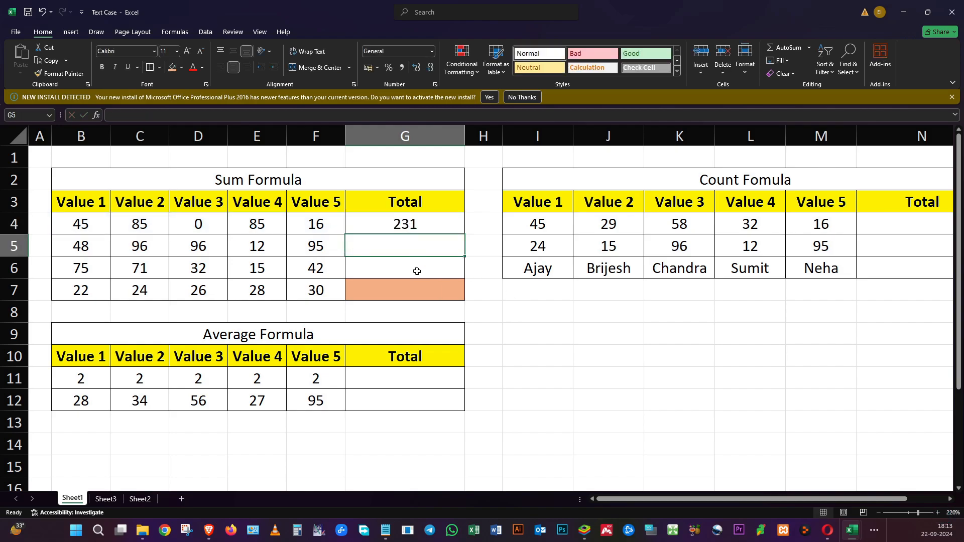
Clear the total in G4 and replace the value in D4 with the text ABC
left_click(396, 222)
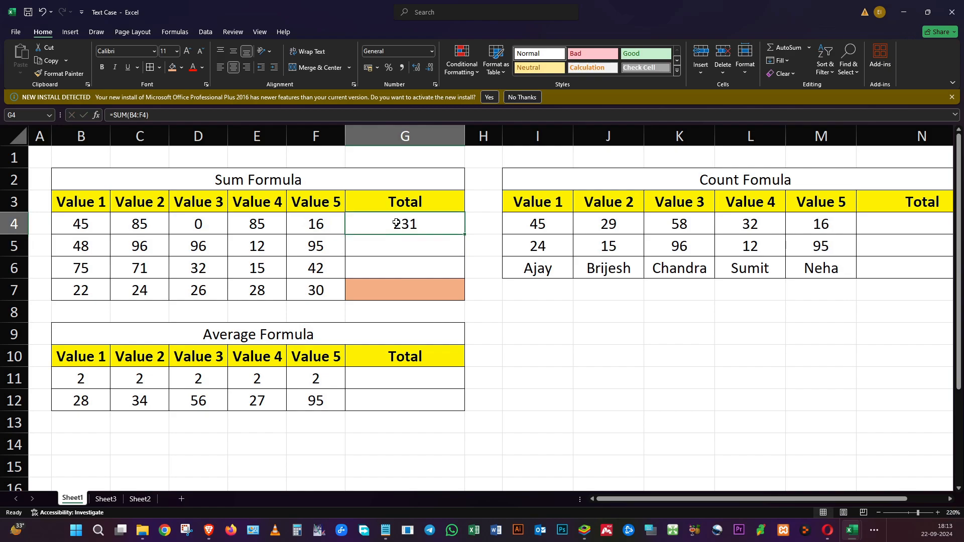
key("Delete")
left_click(189, 223)
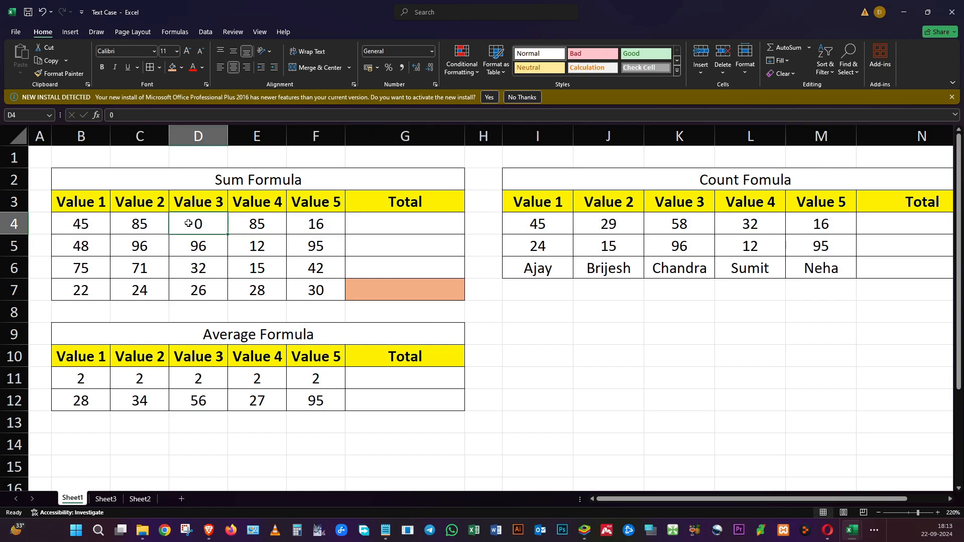
type("ABC")
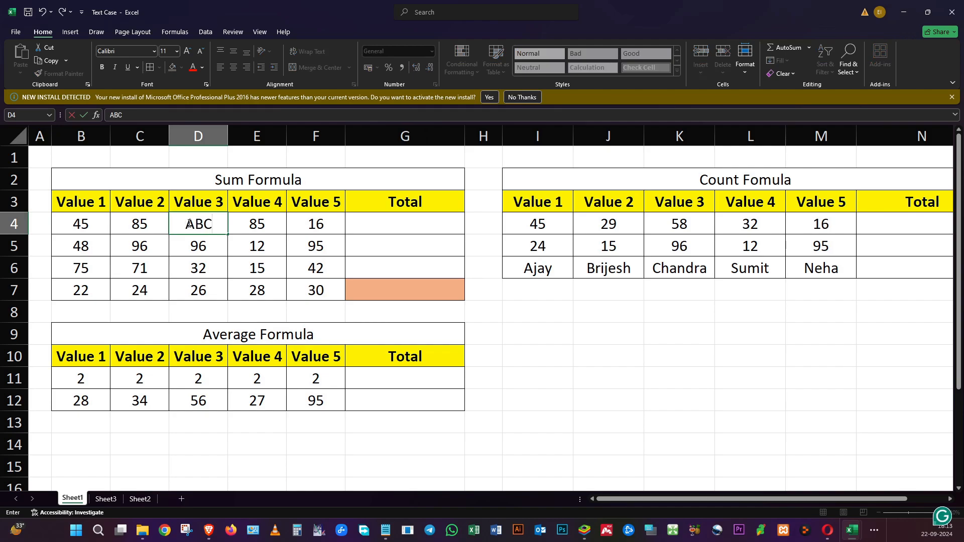
key("Return")
Insert an AutoSum in G4 and extend its range to B4:F4 to total the whole row
left_click(413, 216)
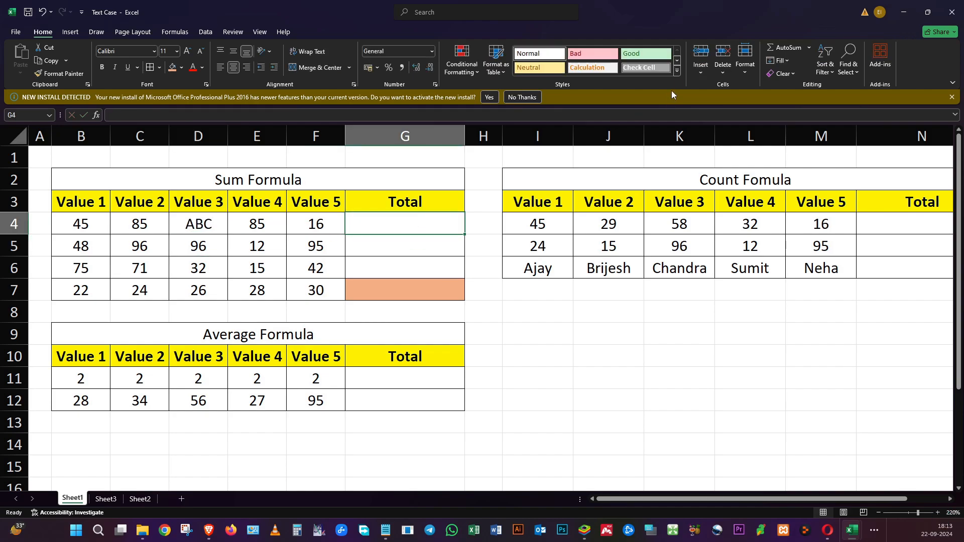
left_click(769, 46)
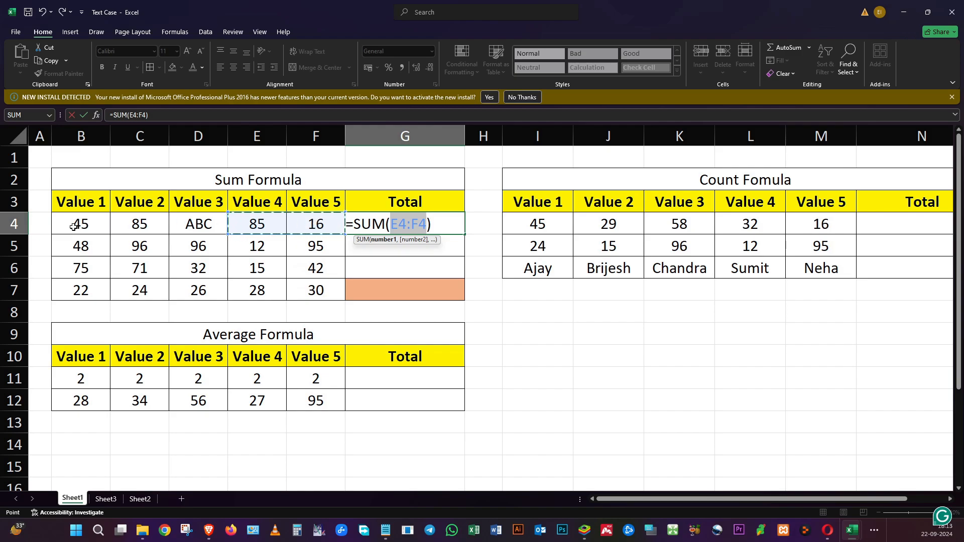
left_click_drag(81, 224, 305, 214)
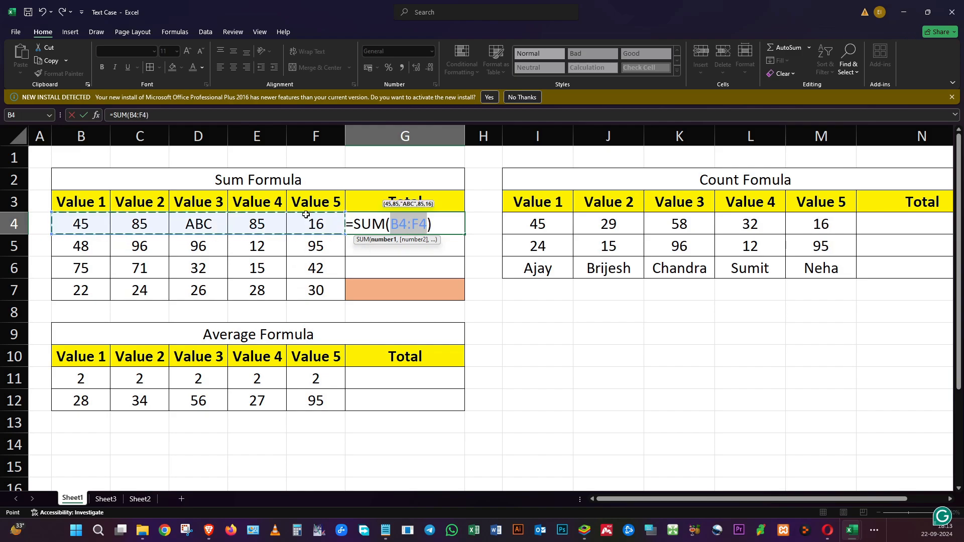
key("Return")
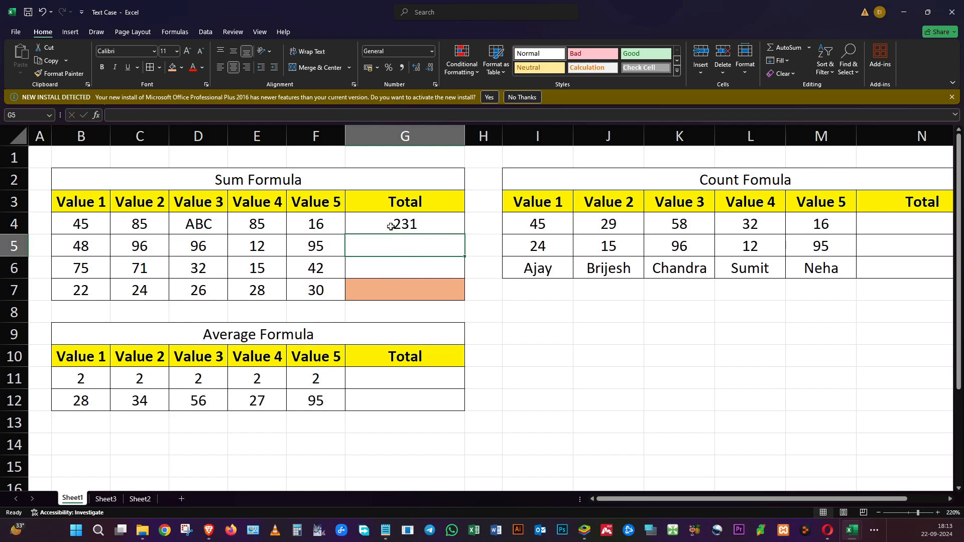
left_click(422, 230)
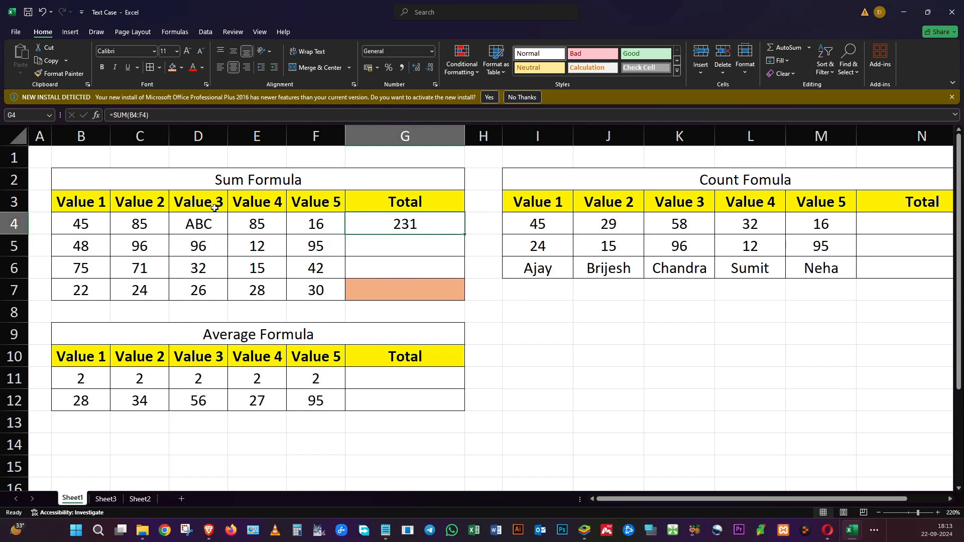
Replace the text in D4 with the value 20
left_click(212, 222)
key("Delete")
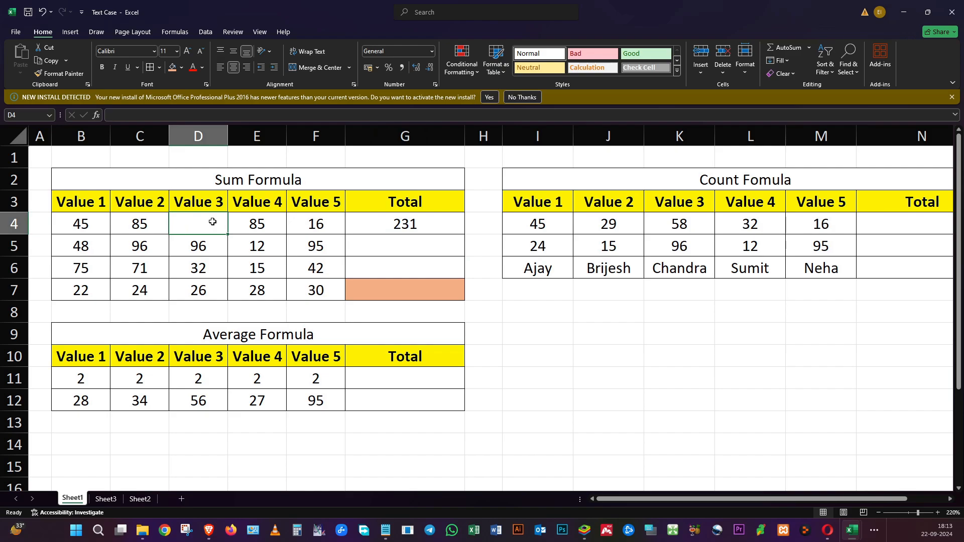
type("20")
key("Return")
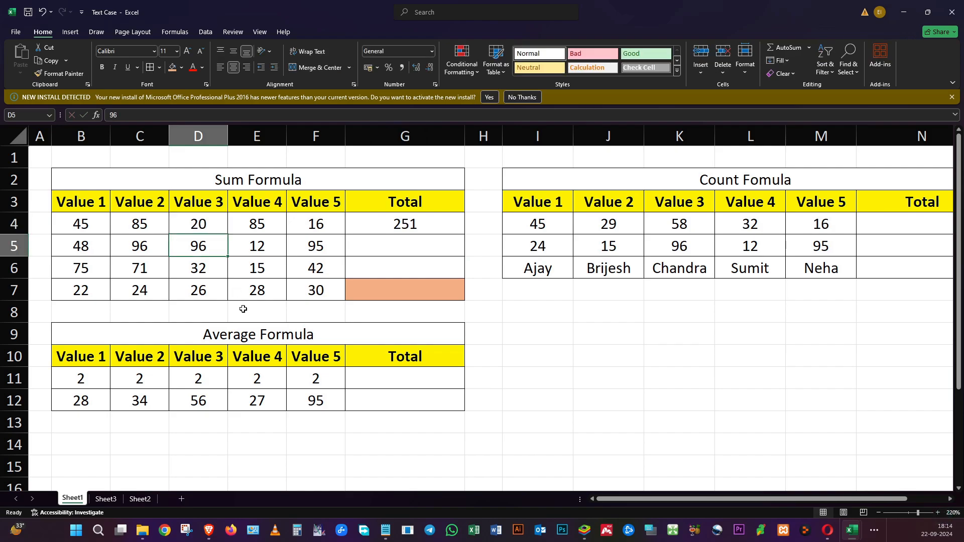
Total row 5 in G5 by adding its cells individually with the formula =B5+C5+D5+E5+F5
left_click(387, 247)
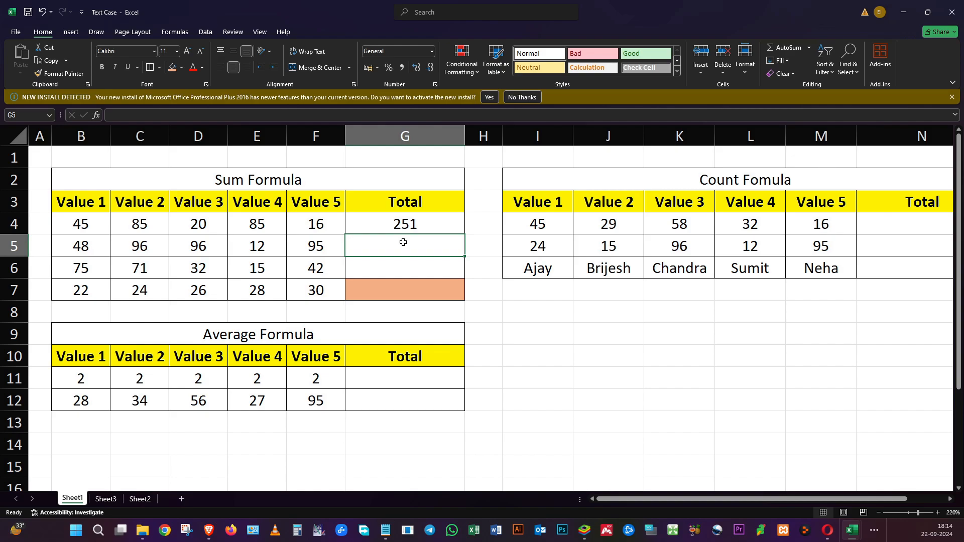
type("=")
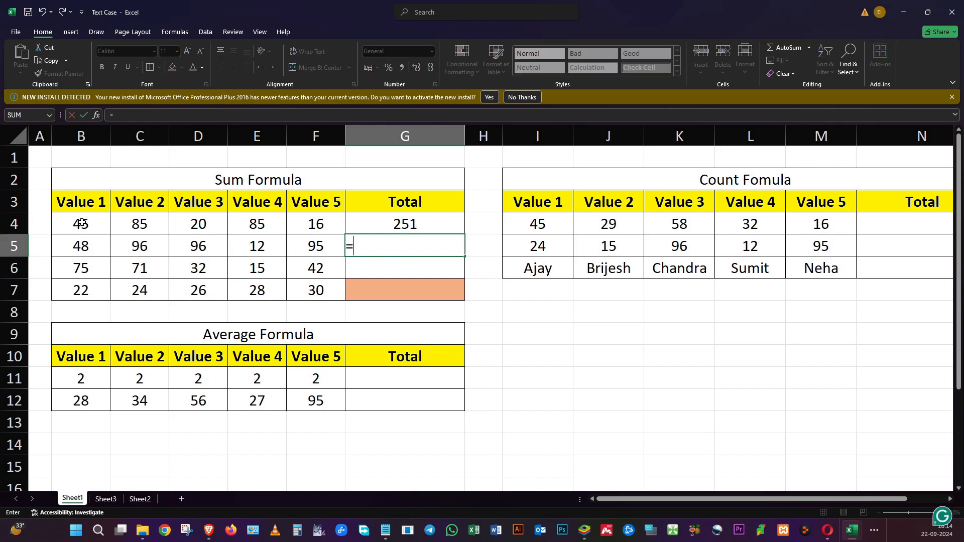
left_click(94, 241)
type("+")
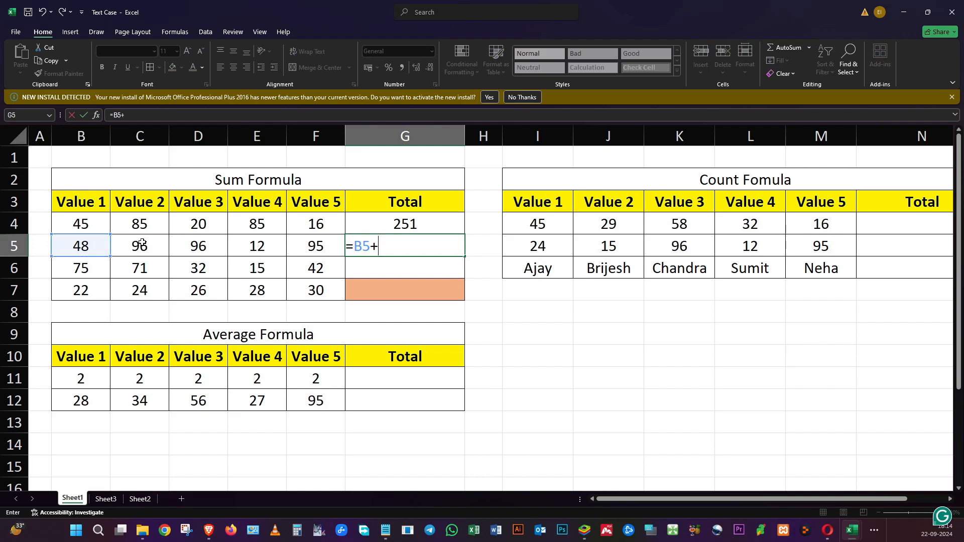
left_click(138, 244)
type("+")
left_click(198, 246)
type("+")
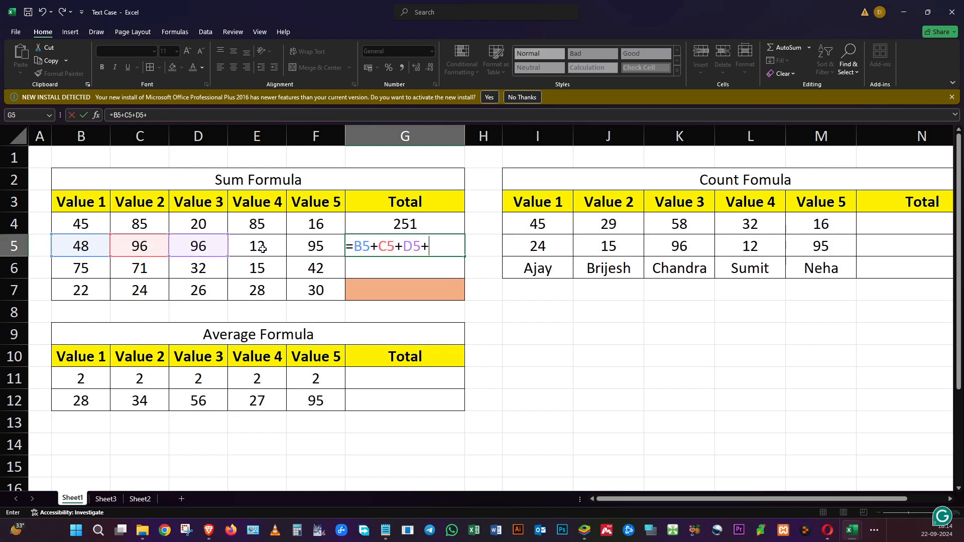
left_click(266, 247)
type("+")
left_click(305, 245)
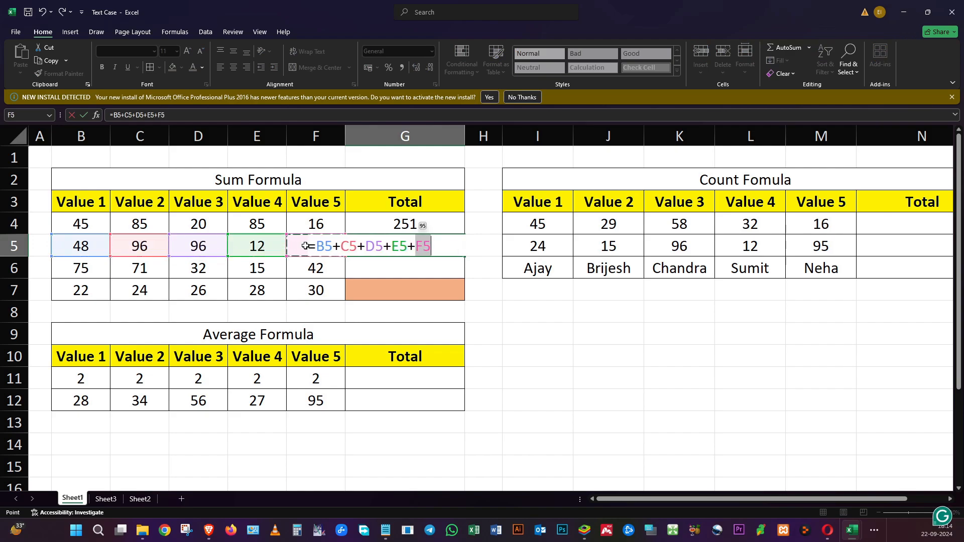
key("Return")
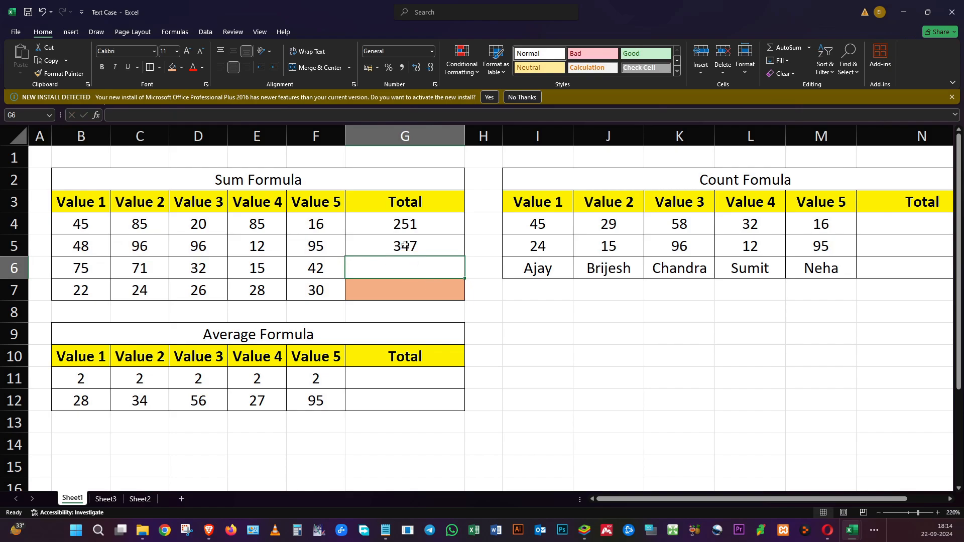
left_click(406, 253)
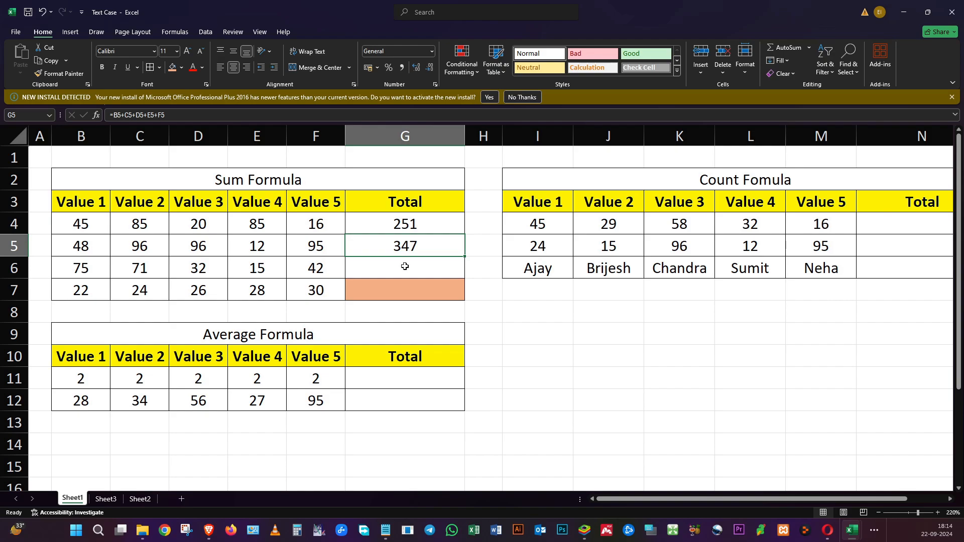
Total row 6 of the Sum Formula table in G6 with the formula =SUM(B6:F6)
left_click(405, 266)
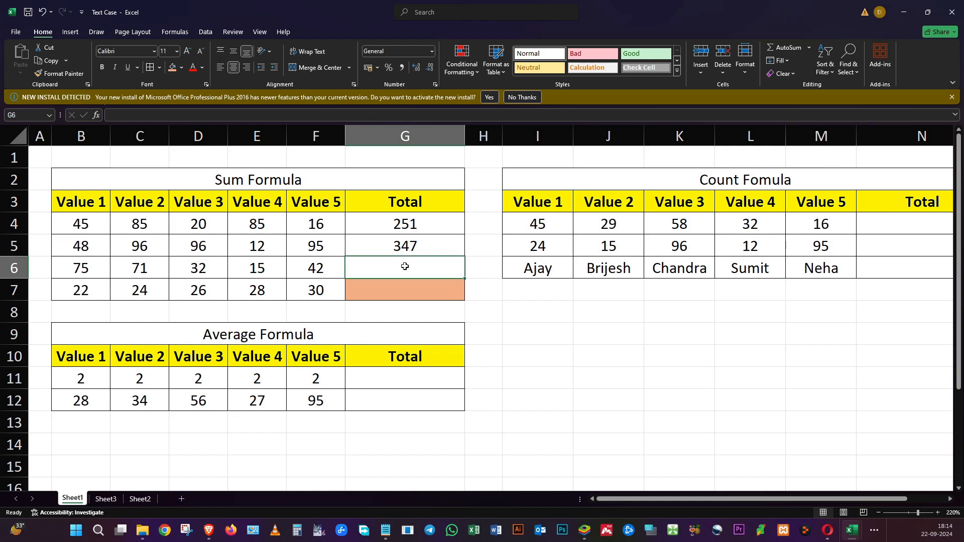
type("=s")
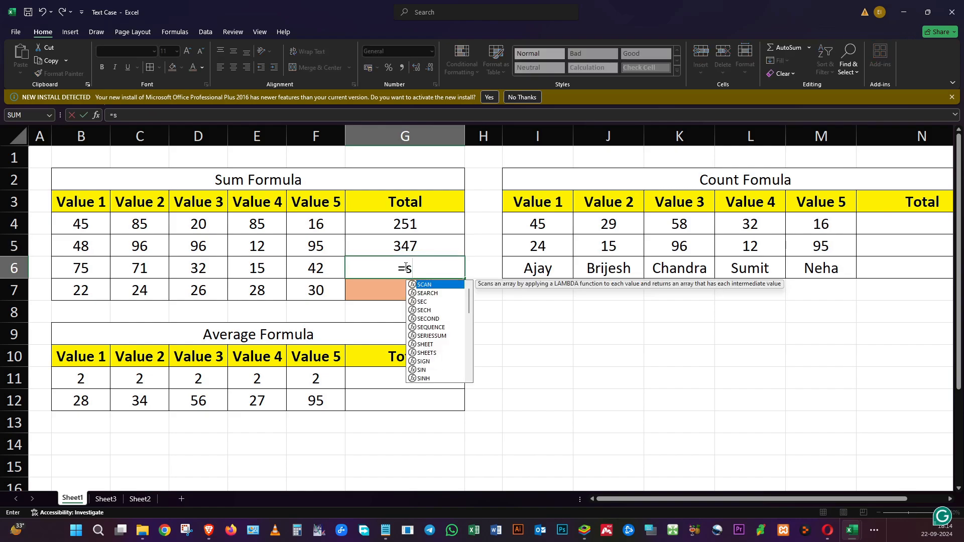
type("um(")
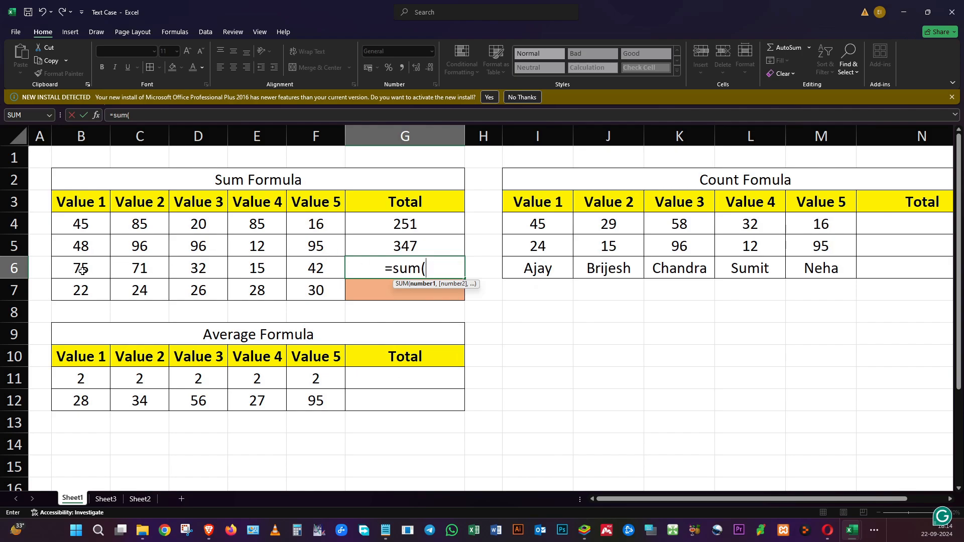
left_click_drag(81, 270, 302, 270)
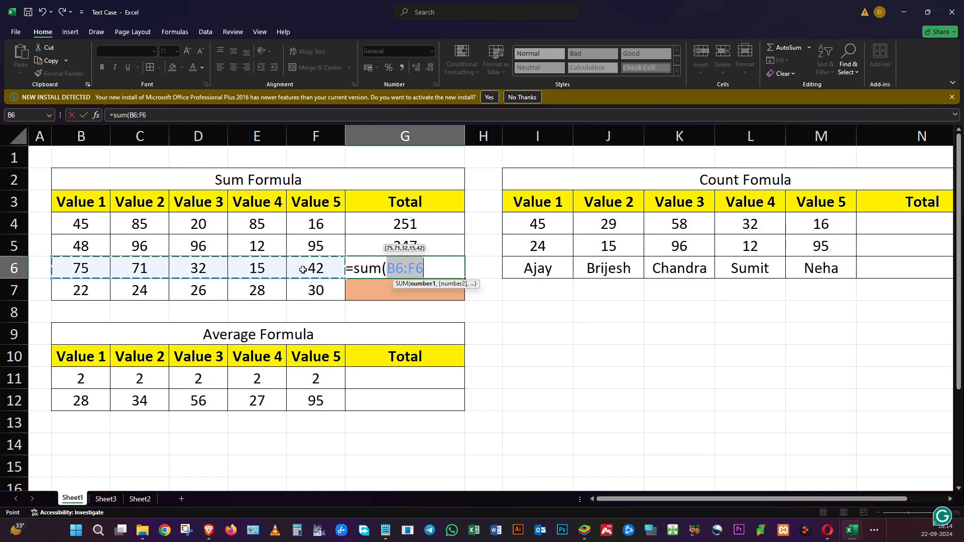
type(")")
key("Return")
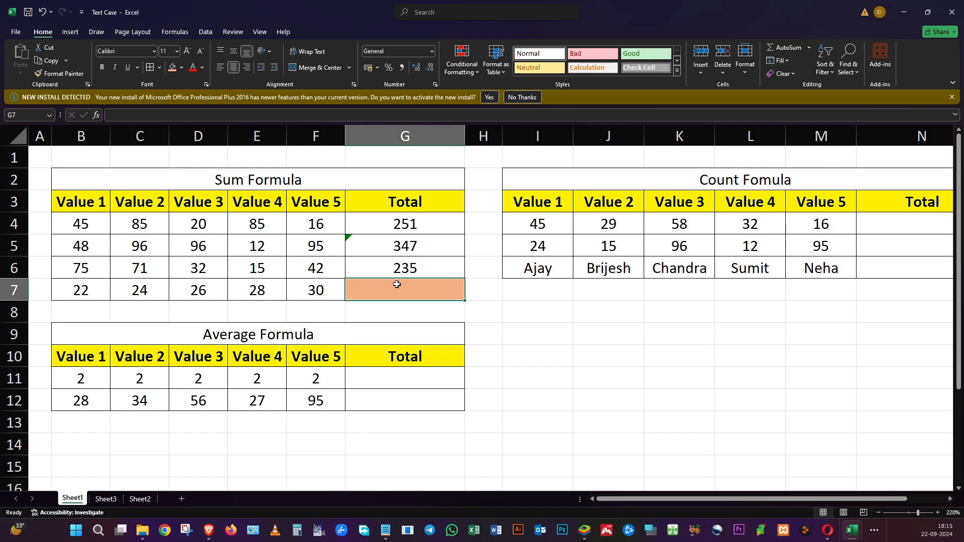
Examine the values in row 7 of the Sum Formula table on Sheet1 and in row 6 on Sheet3
left_click_drag(314, 291, 92, 290)
left_click(107, 499)
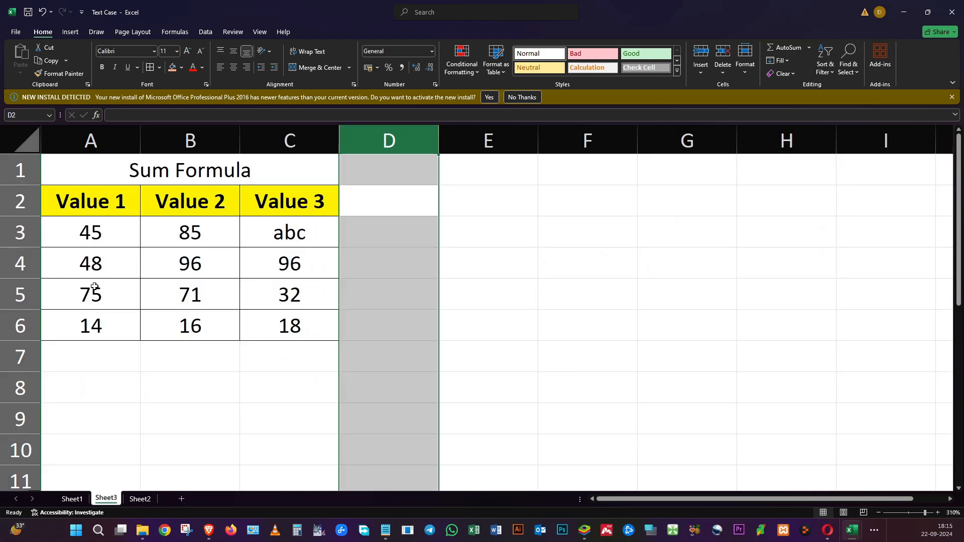
left_click_drag(78, 228, 285, 232)
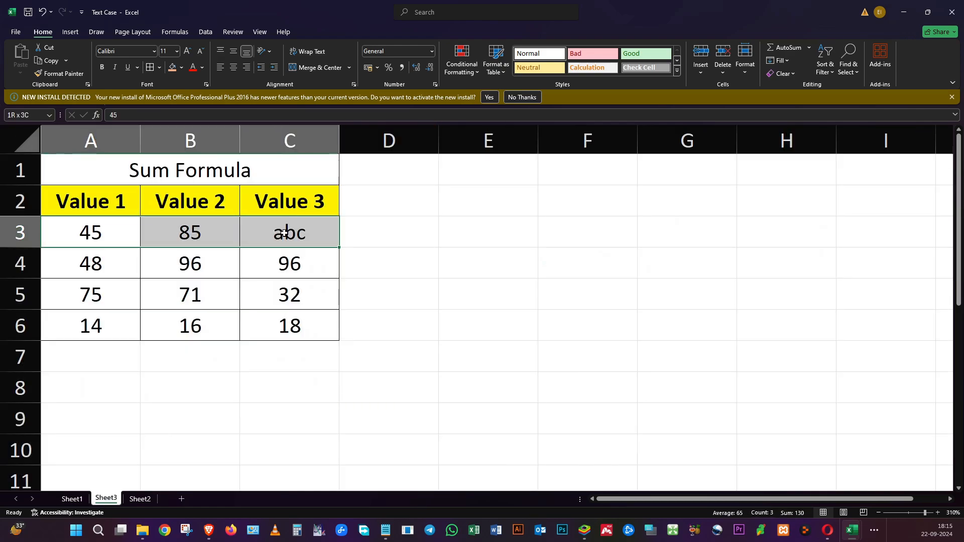
left_click_drag(118, 323, 329, 326)
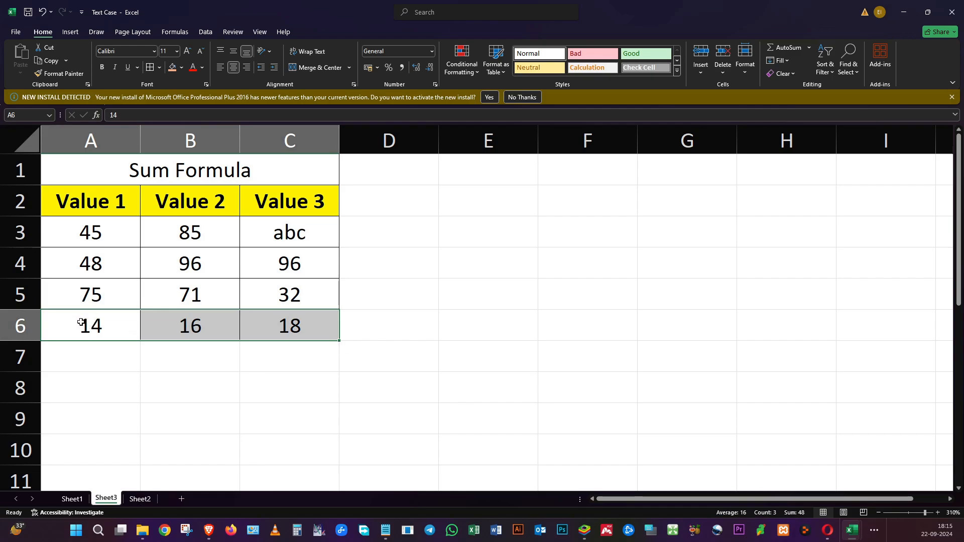
left_click(58, 329)
left_click(289, 329)
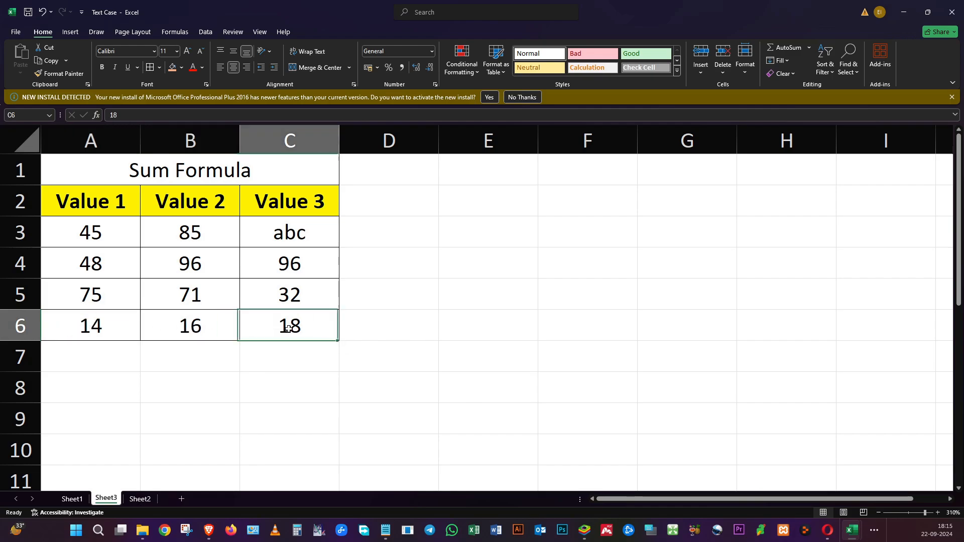
left_click(72, 499)
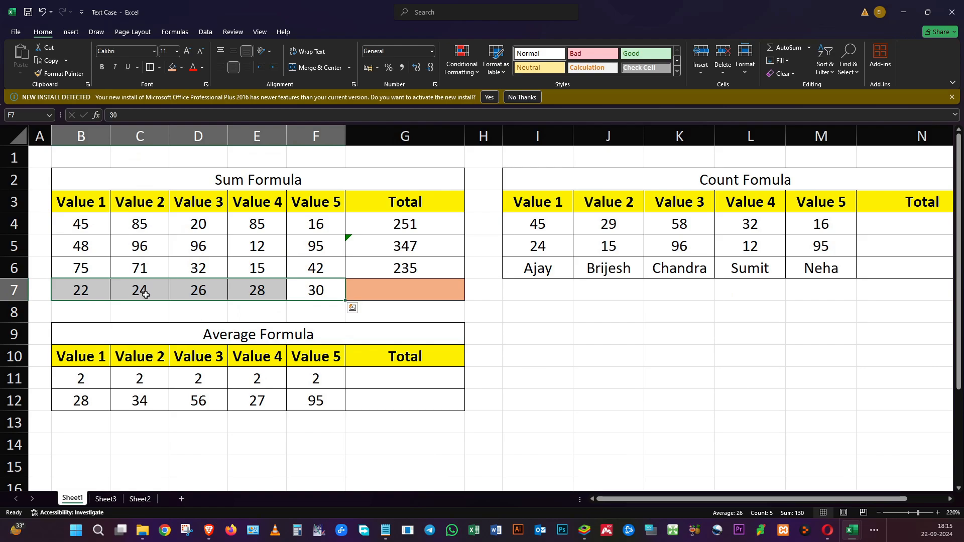
left_click(121, 290)
Total row 7 together with the Sheet3 values in G7, using the formula =SUM(B7:F7)+SUM(Sheet3!A6:C6)
left_click(377, 292)
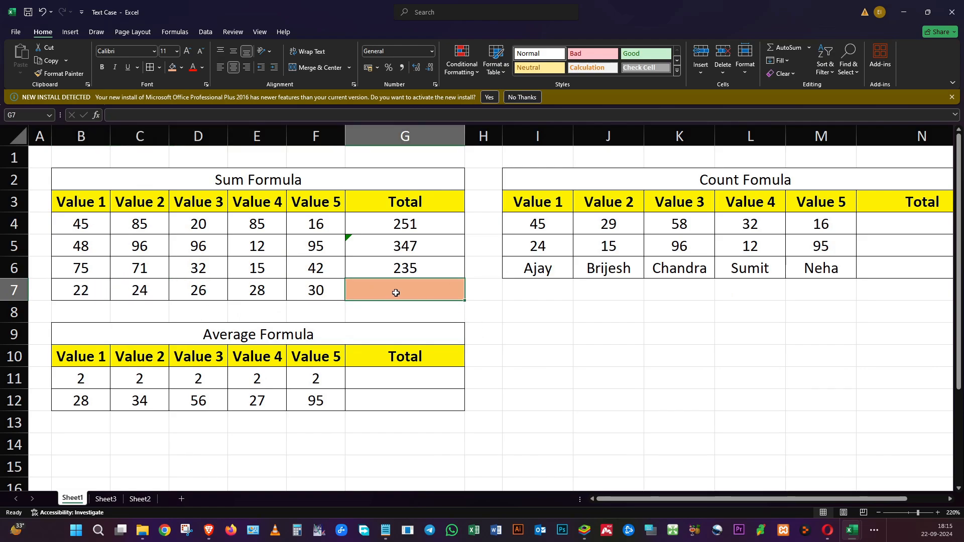
type("=s")
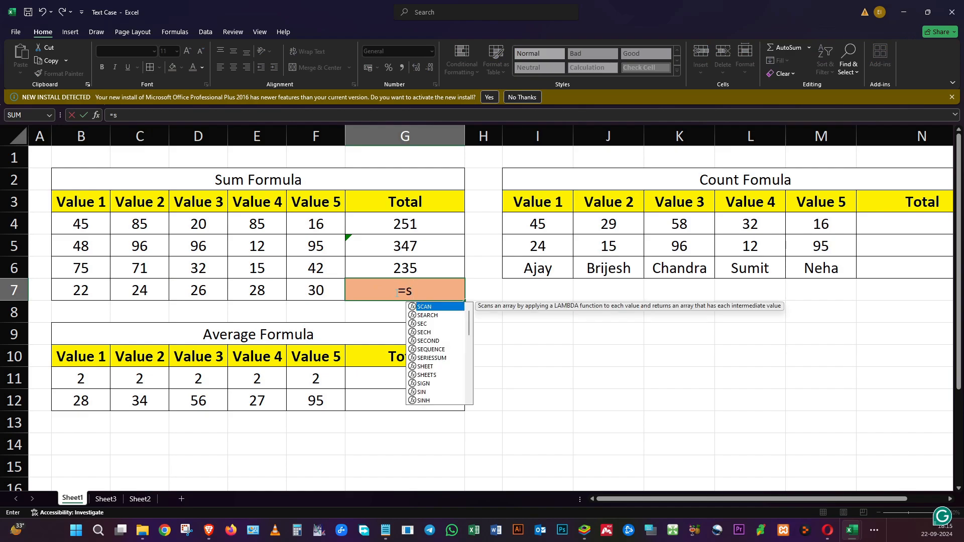
type("um(")
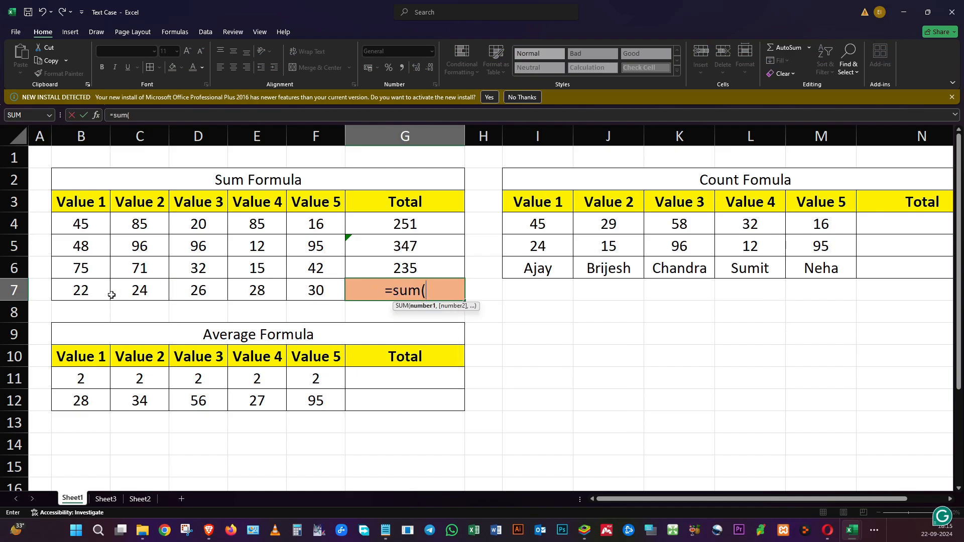
left_click_drag(97, 291, 309, 293)
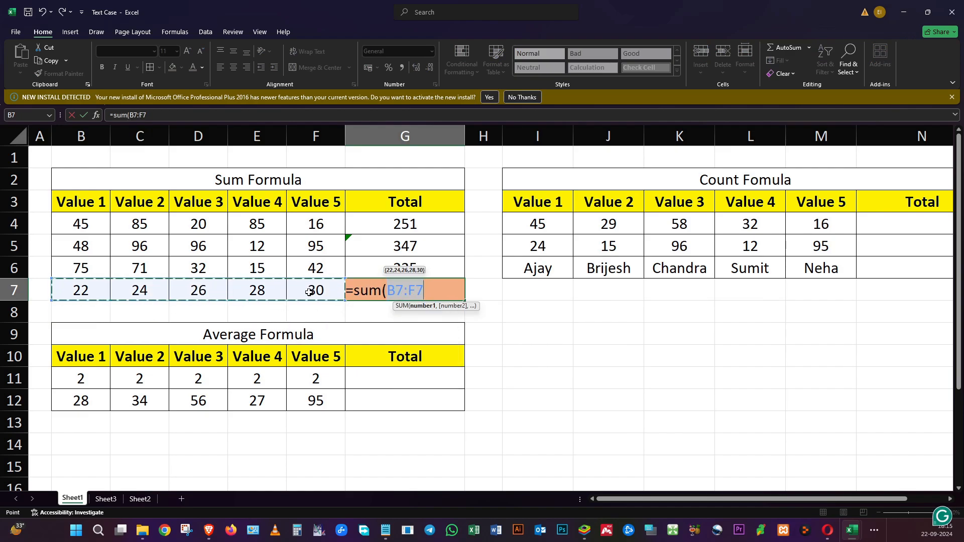
type(")")
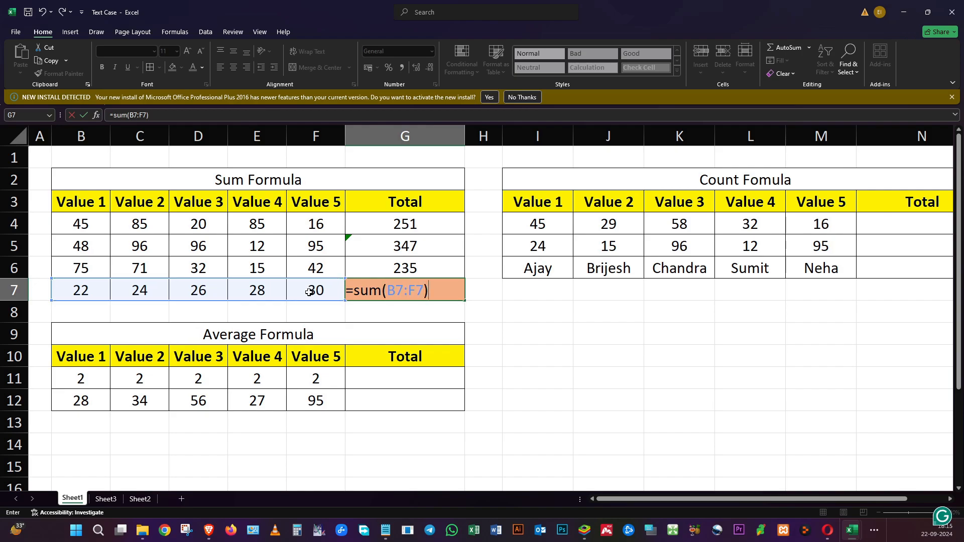
type("+sum(")
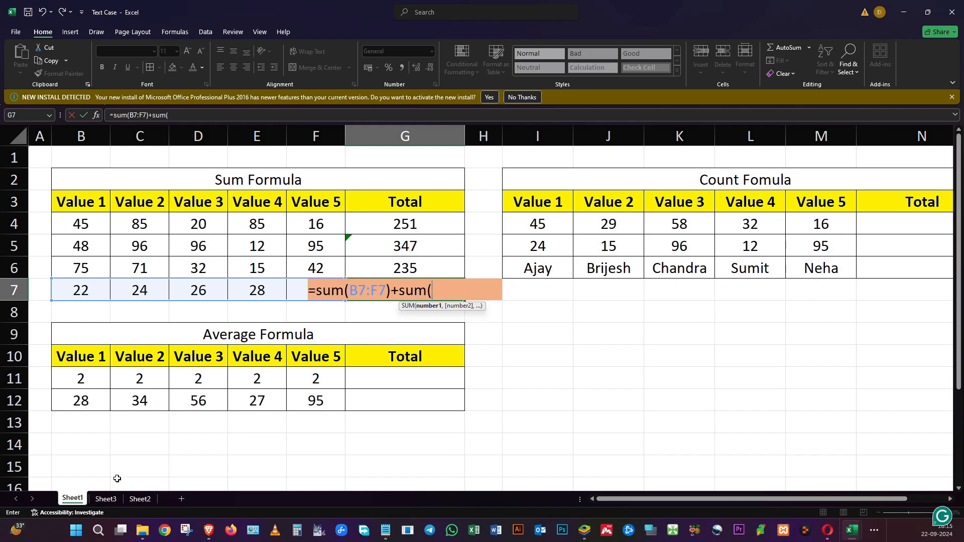
left_click(111, 499)
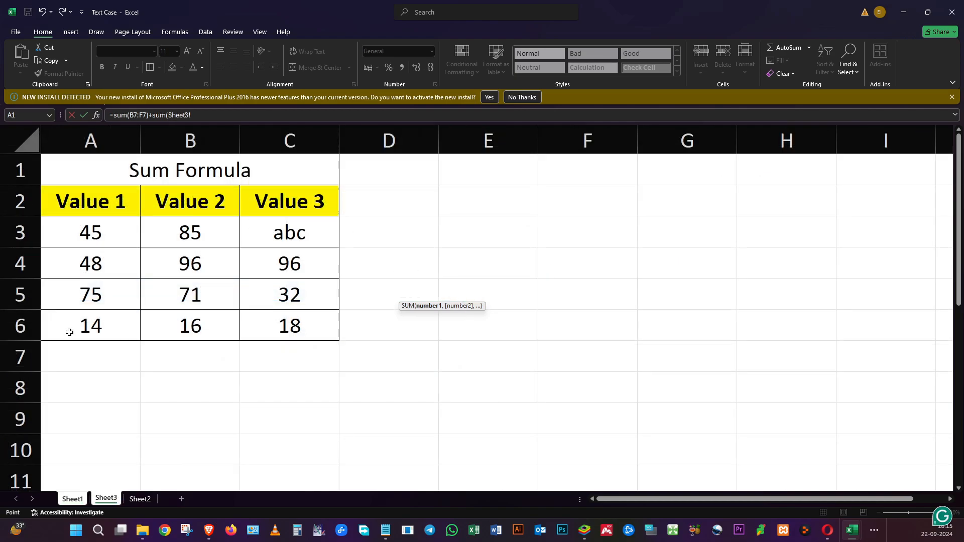
left_click_drag(73, 331, 274, 334)
type(")")
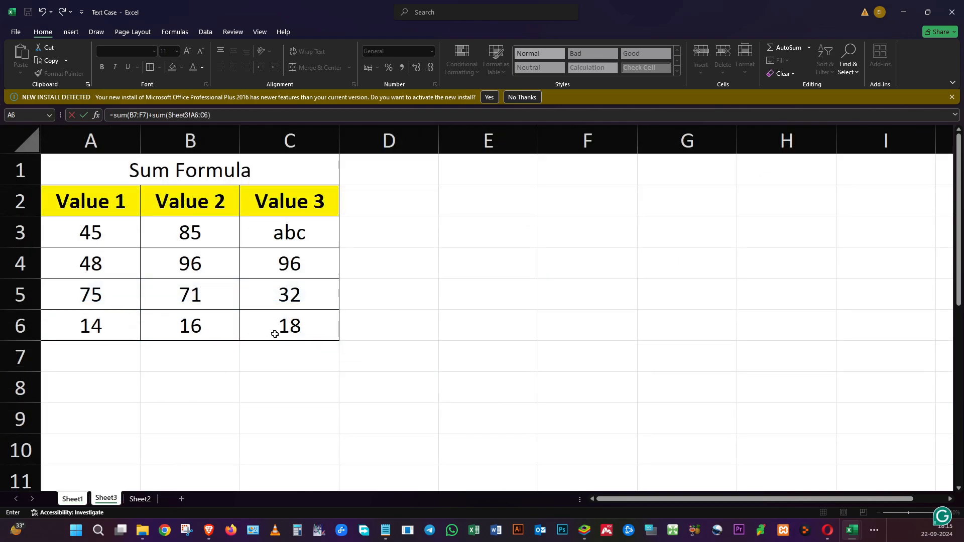
key("Return")
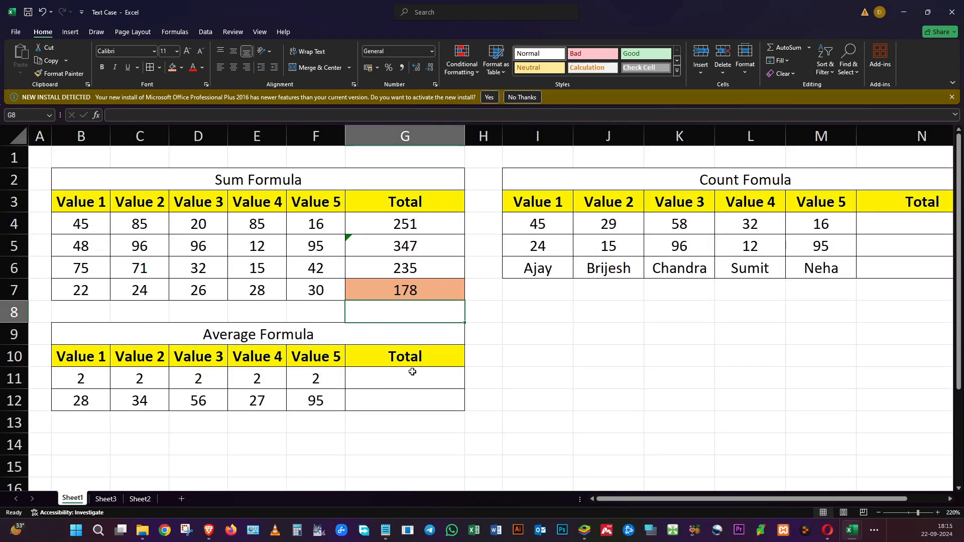
Set cell A6 on Sheet3 to 20 and return to Sheet1 to check the total in G7
left_click(106, 498)
left_click(225, 323)
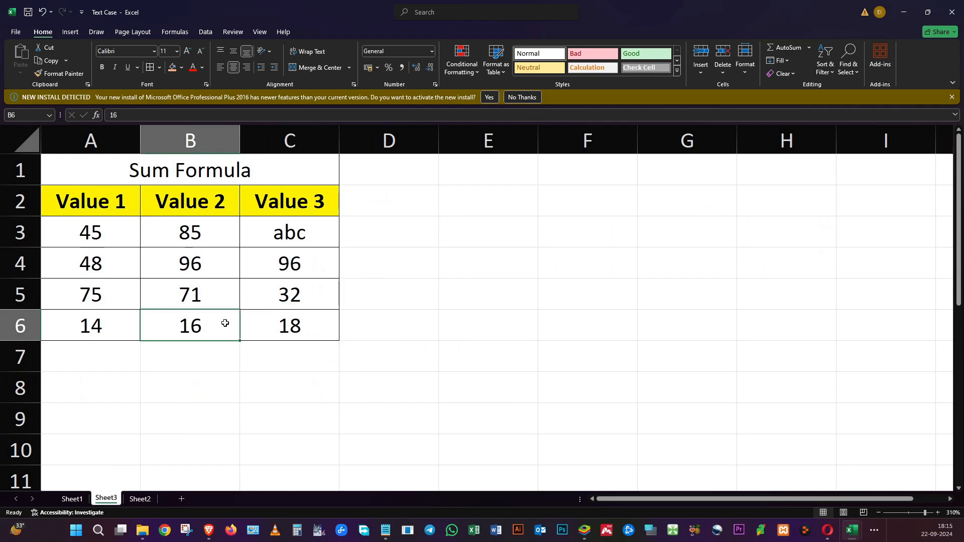
left_click(79, 330)
type("20")
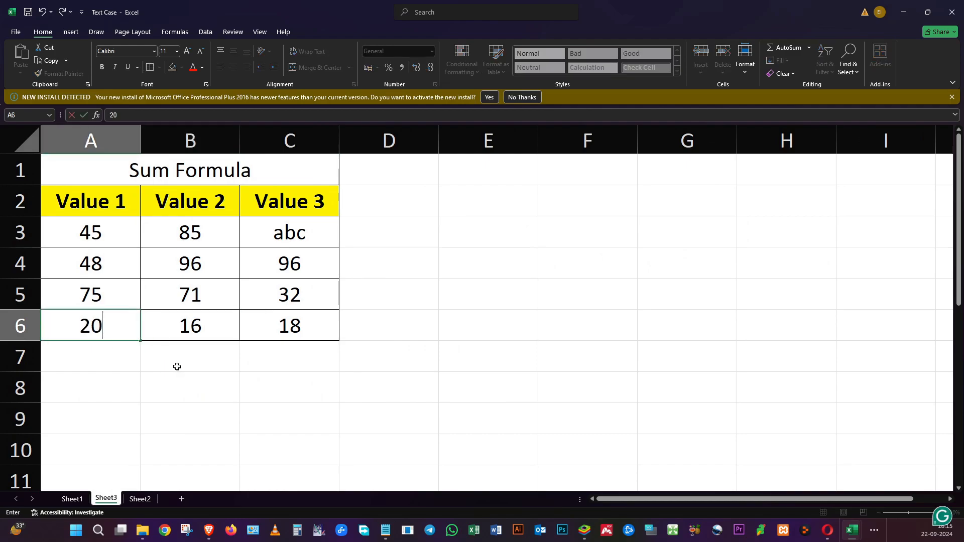
key("Return")
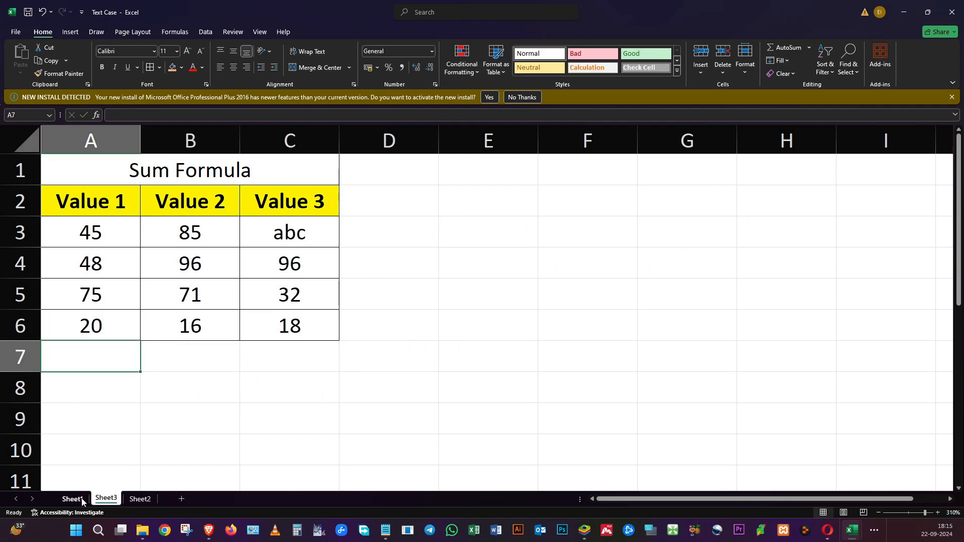
left_click(81, 499)
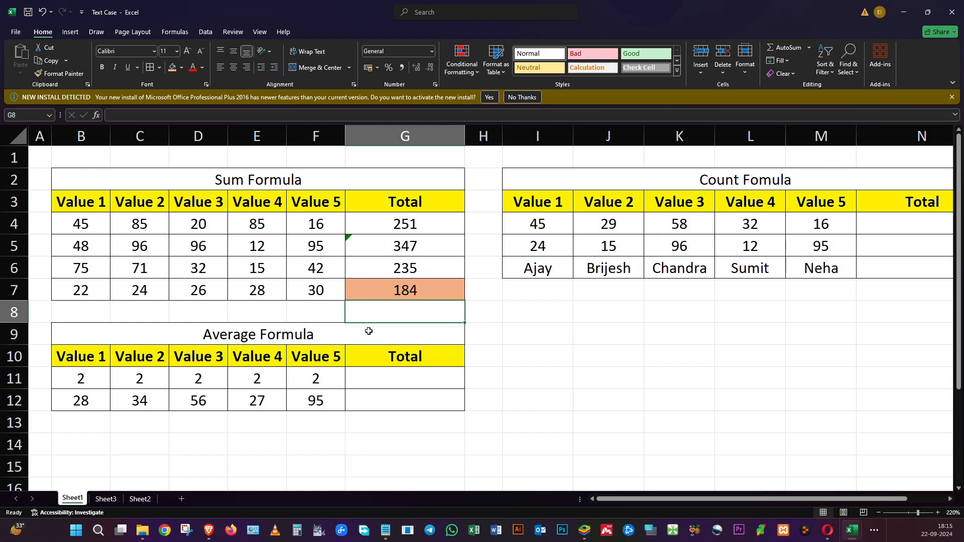
Set cell B6 on Sheet3 to 22 and check the total in G7 on Sheet1
left_click(106, 498)
left_click(180, 310)
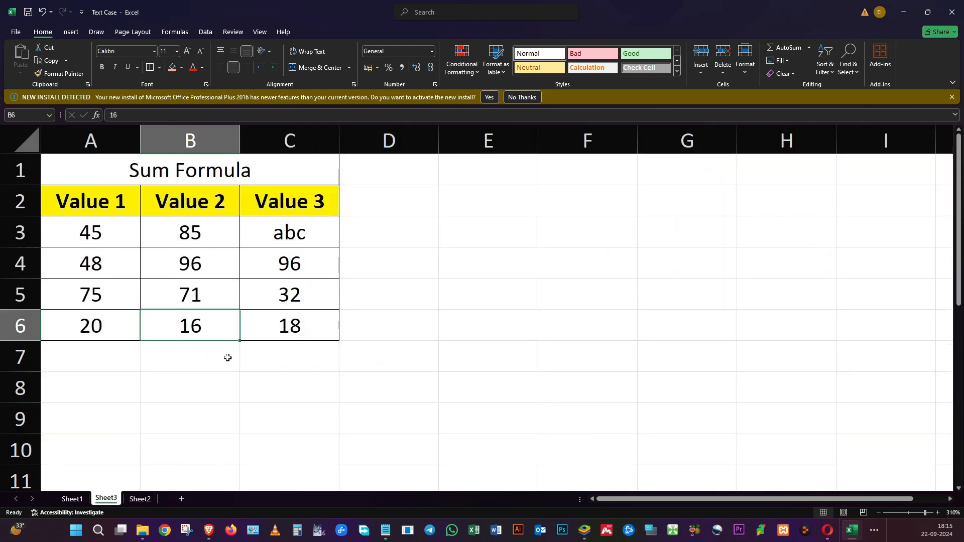
type("22")
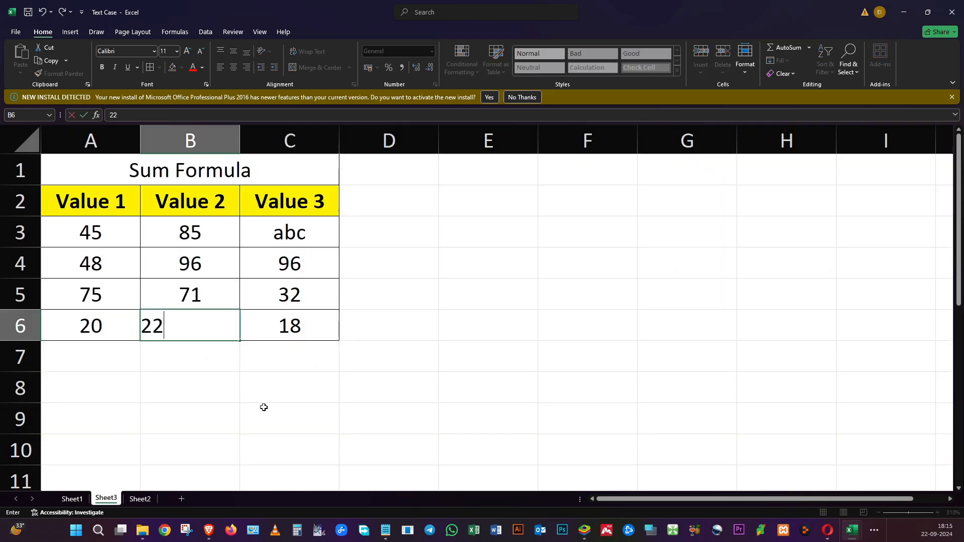
left_click(72, 498)
left_click(434, 292)
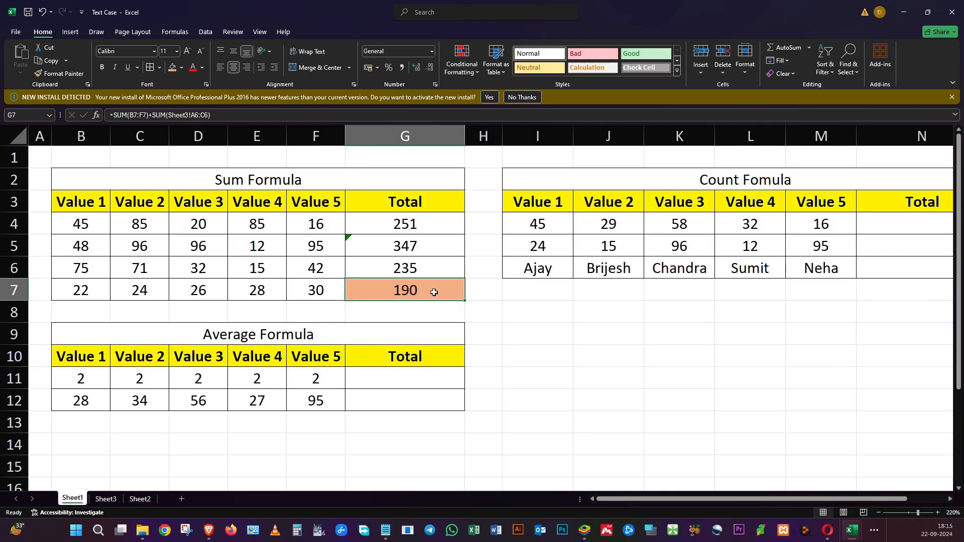
Work out the average of row 11 manually in G11 with the formula =10/5
left_click(405, 394)
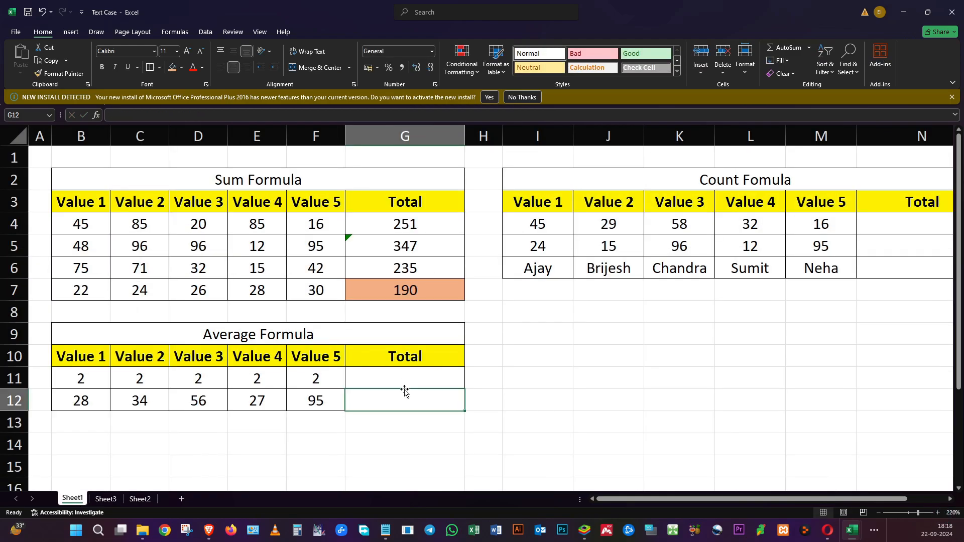
left_click(401, 434)
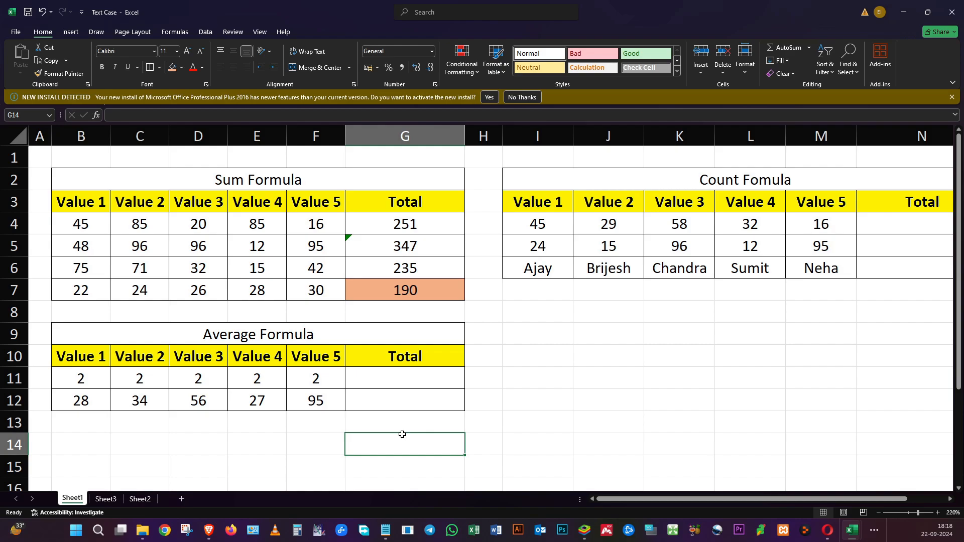
left_click(404, 383)
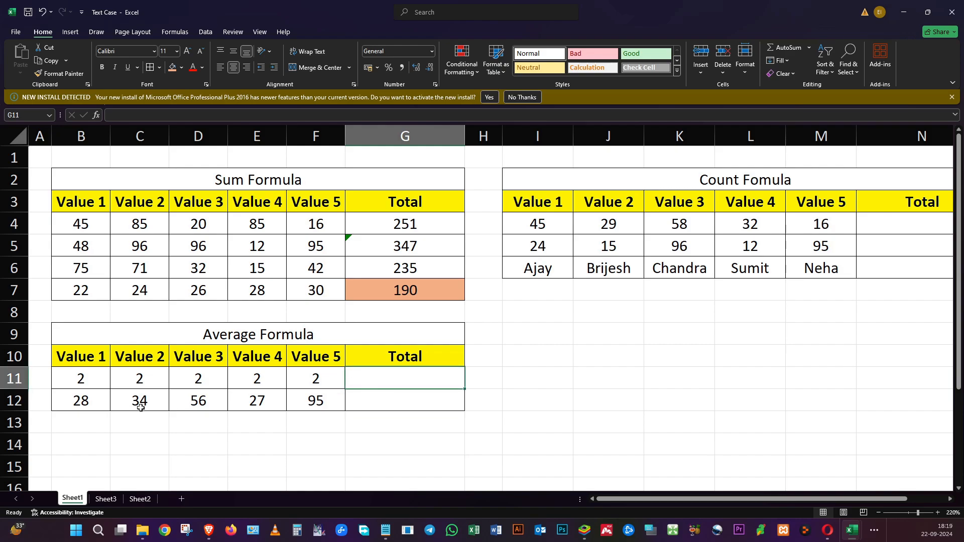
left_click(76, 382)
key("Right")
key("Right")
key("Right")
key("Right")
key("Right")
type("=")
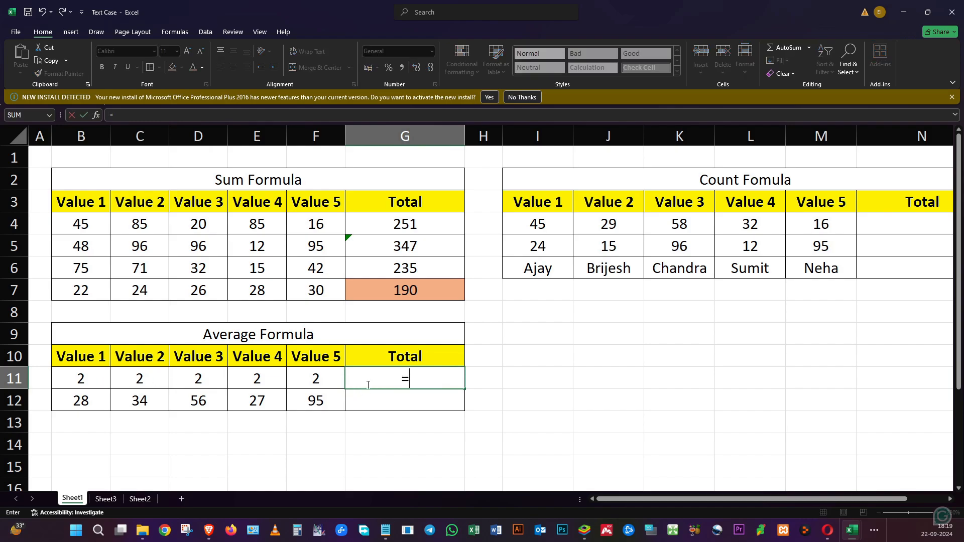
type("10/")
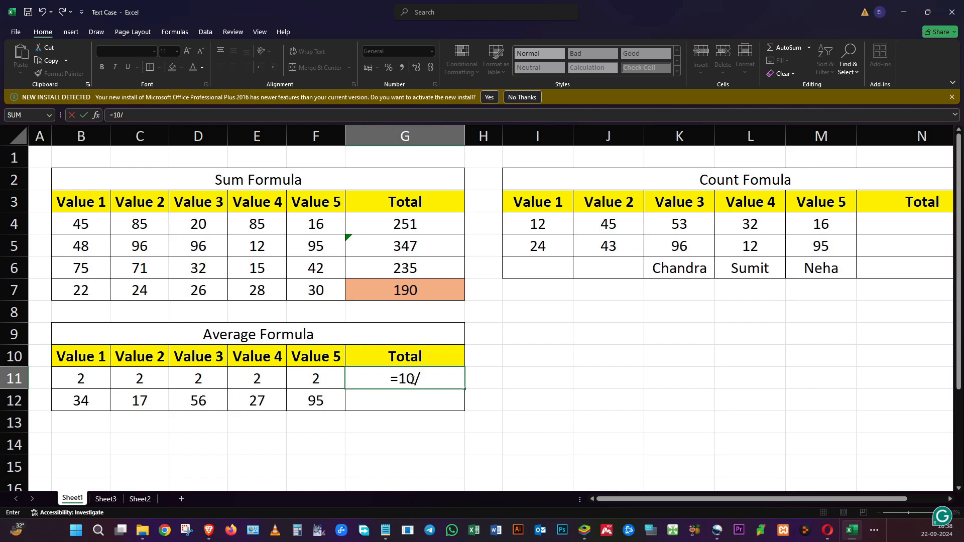
type("5")
key("Return")
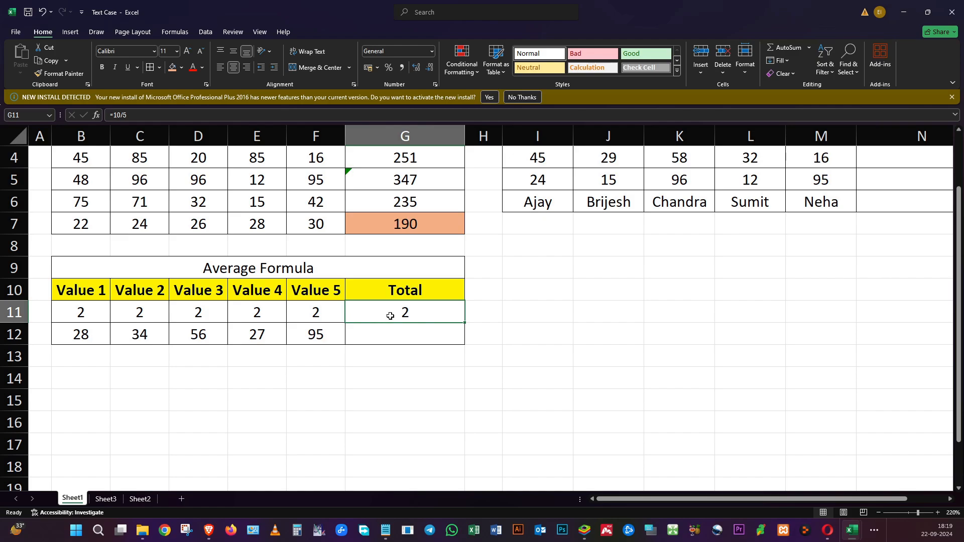
Replace the manual calculation in G11 with the formula =AVERAGE(B11:F11)
key("Delete")
type("=")
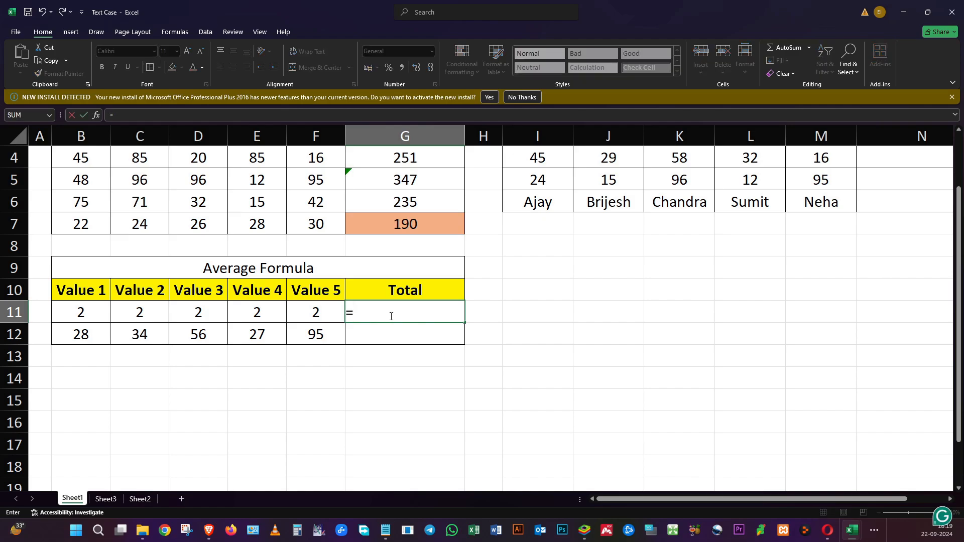
type("averag")
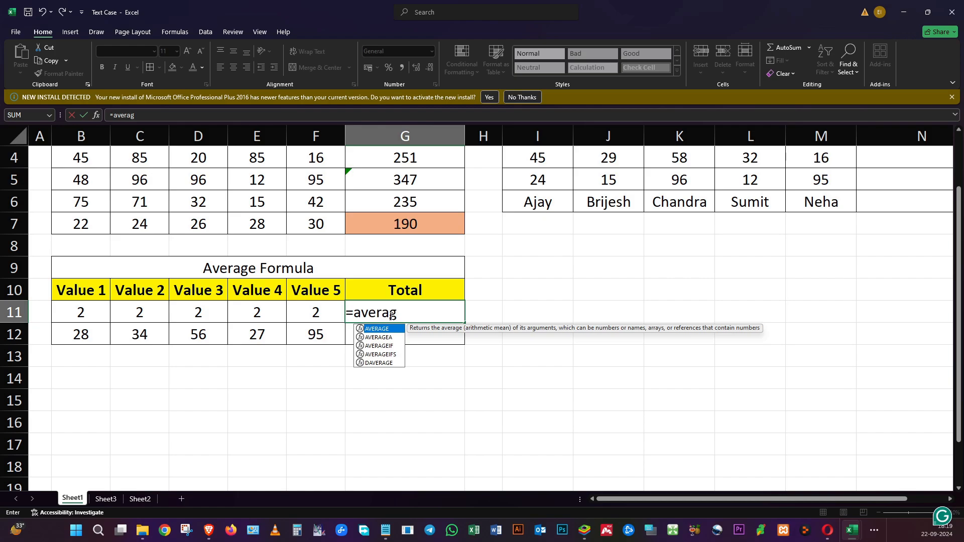
type("e(")
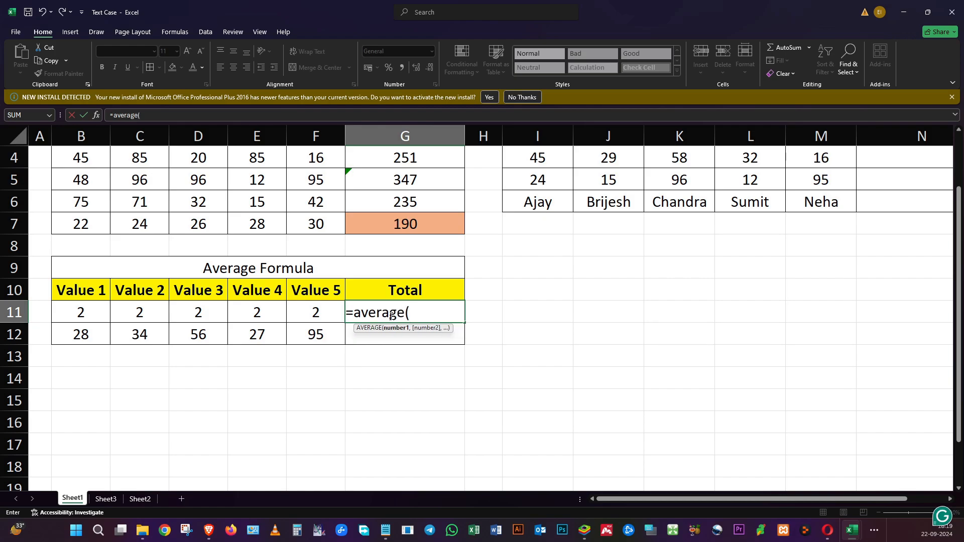
key("Left")
key("Left")
key("Left")
key("Left")
key("Left")
key("shift+Right")
key("shift+Right")
key("shift+Right")
key("shift+Right")
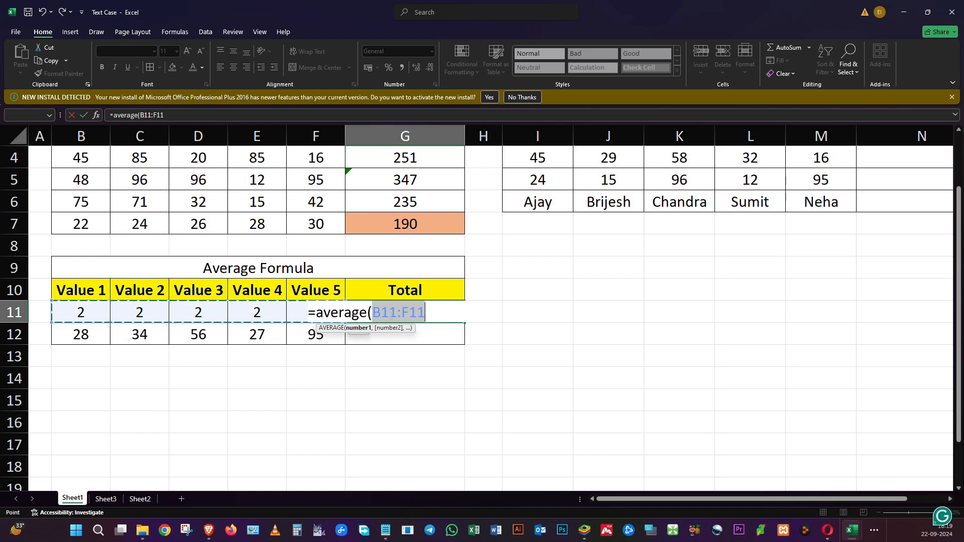
key("ctrl+Return")
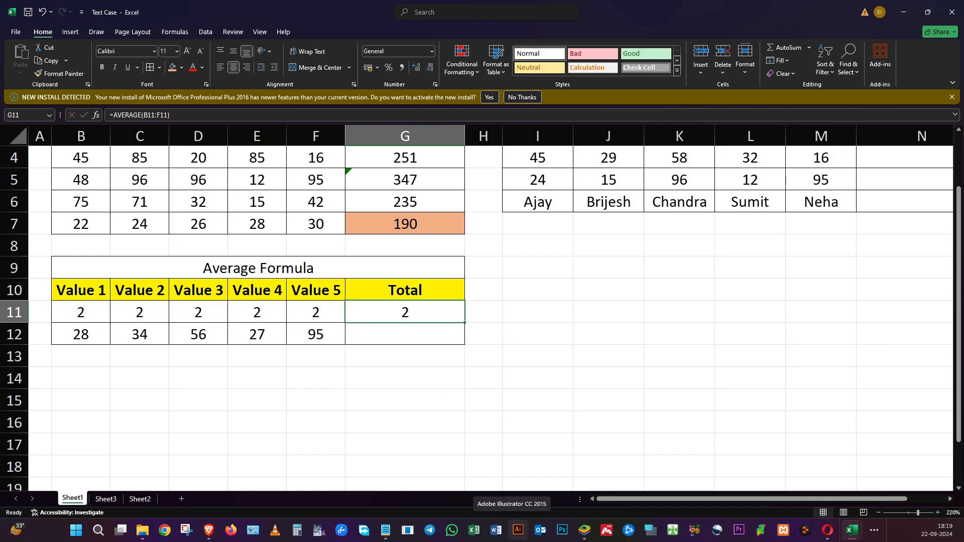
Average only the row 12 values above 30 in G12, using the formula =AVERAGEIF(B12:F12,">30")
left_click(358, 336)
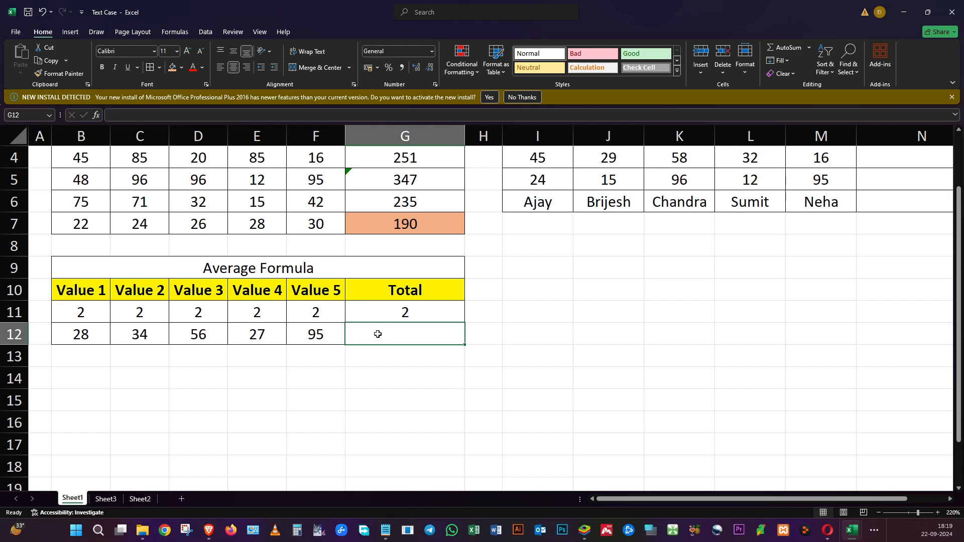
type("=avera")
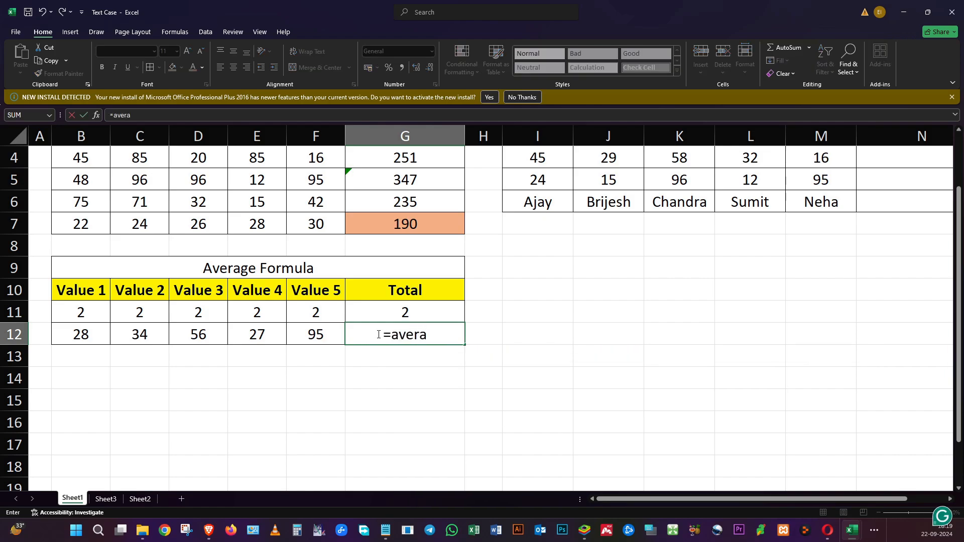
type("geif(")
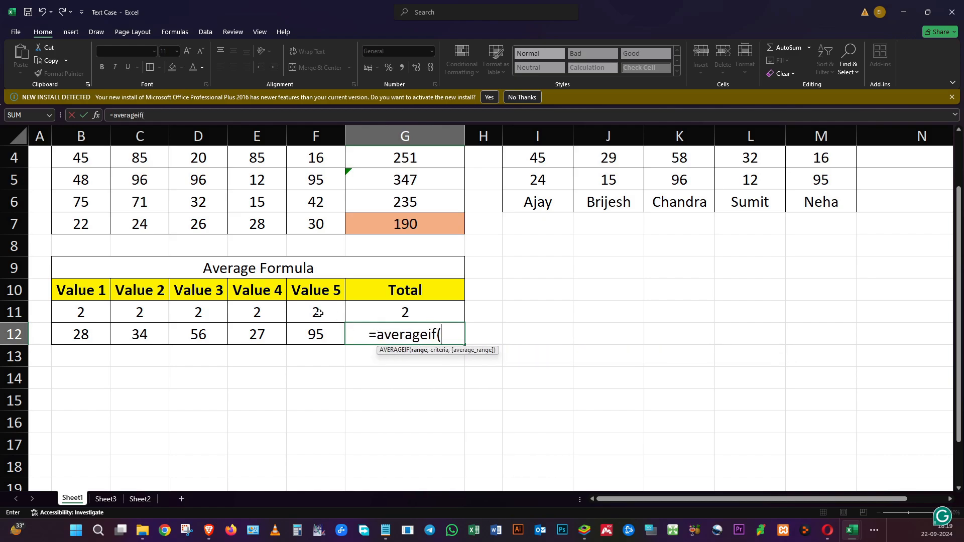
left_click_drag(301, 333, 86, 334)
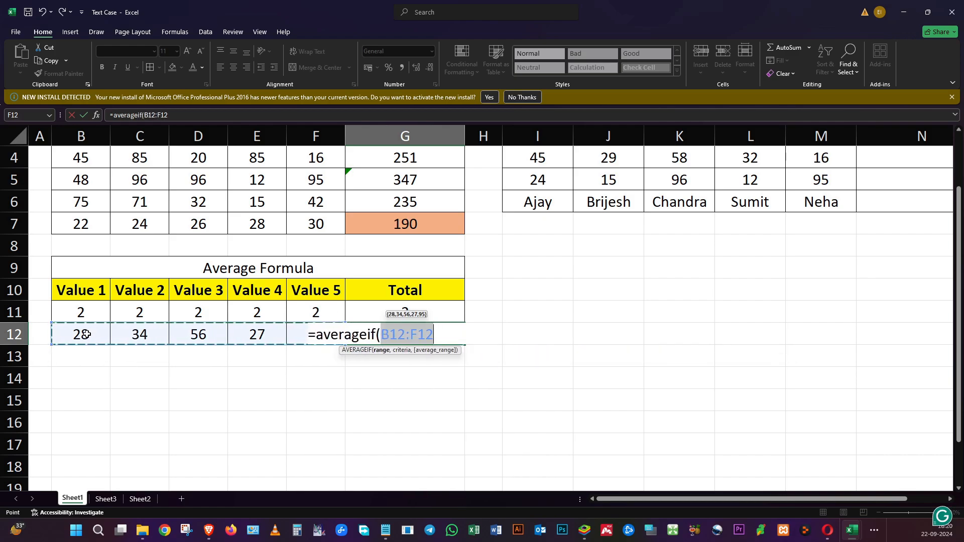
type(",\"")
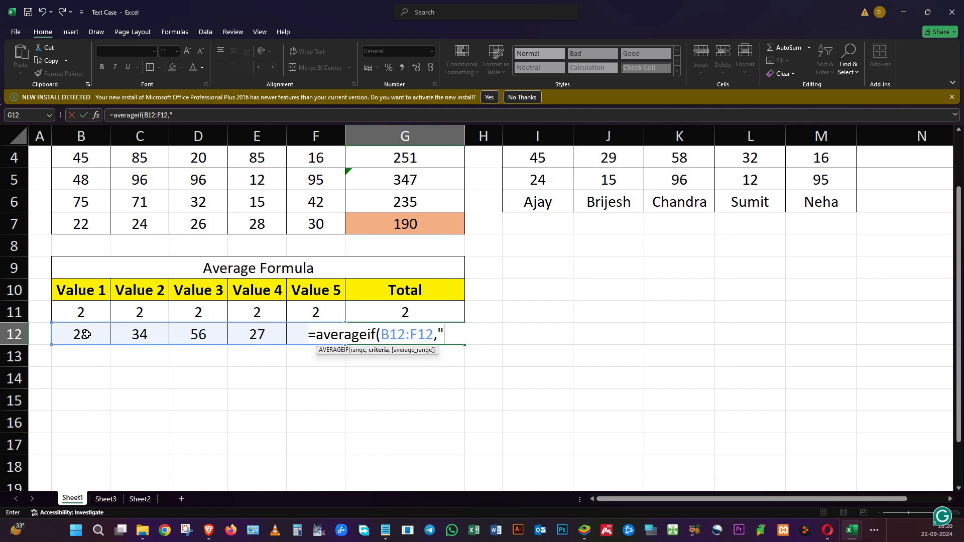
type(">30\")")
key("Return")
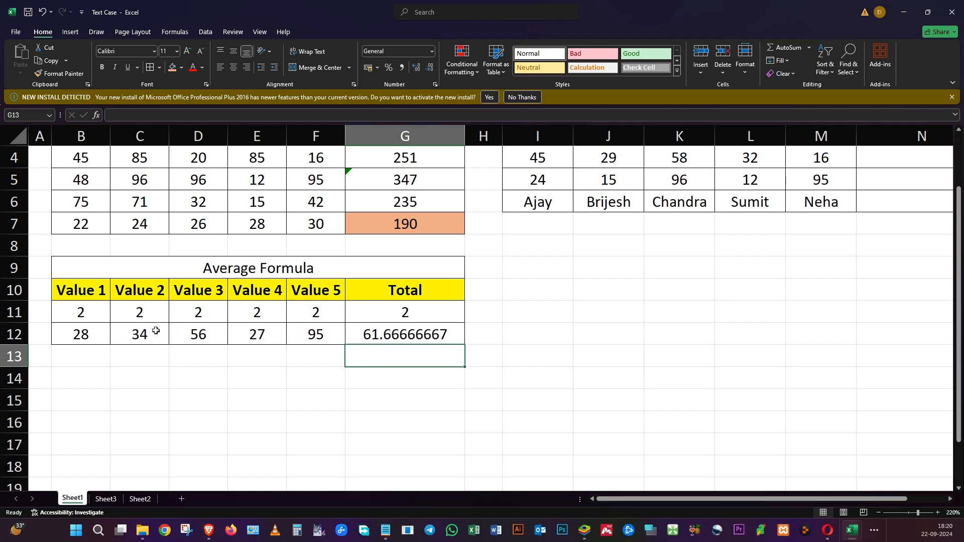
Select C12, D12 and F12 together to check their average against the result in G12
left_click_drag(145, 334, 221, 334)
left_click(297, 334, "ctrl")
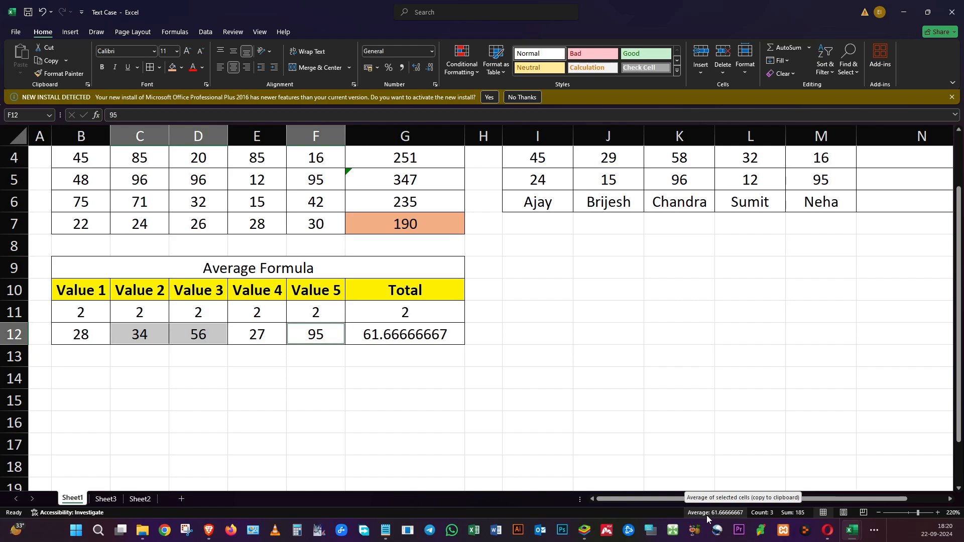
left_click(193, 359)
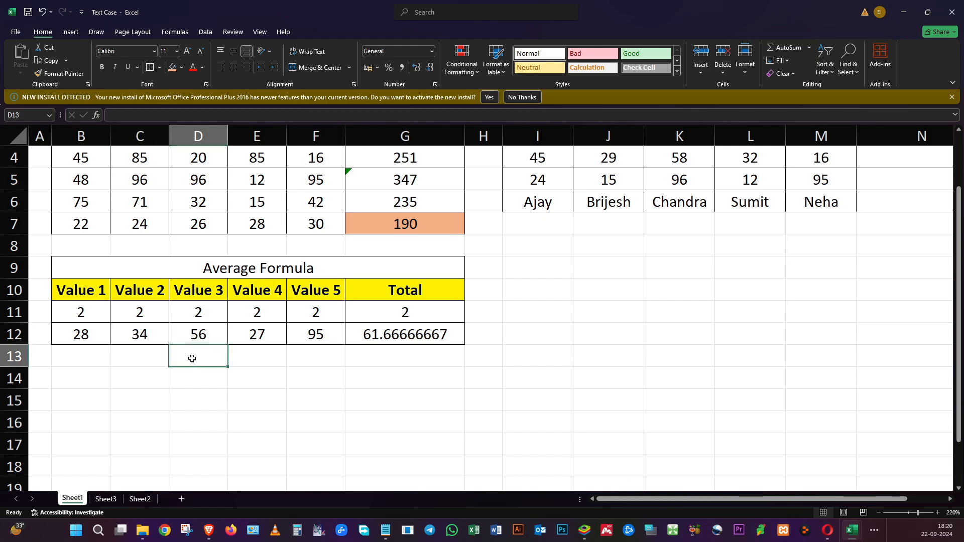
Set B12 to 34 and C12 to 17 to test the conditional average in G12
left_click(95, 336)
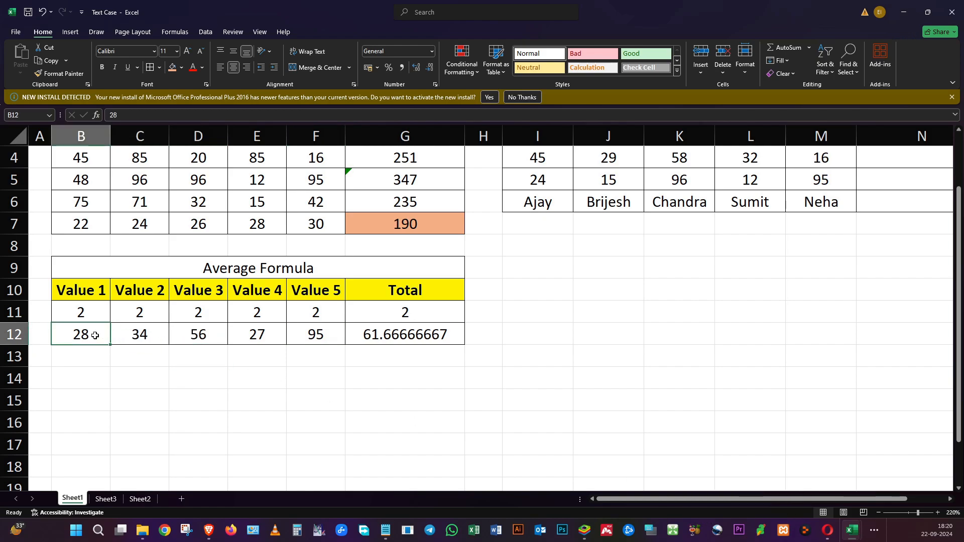
type("34")
key("Return")
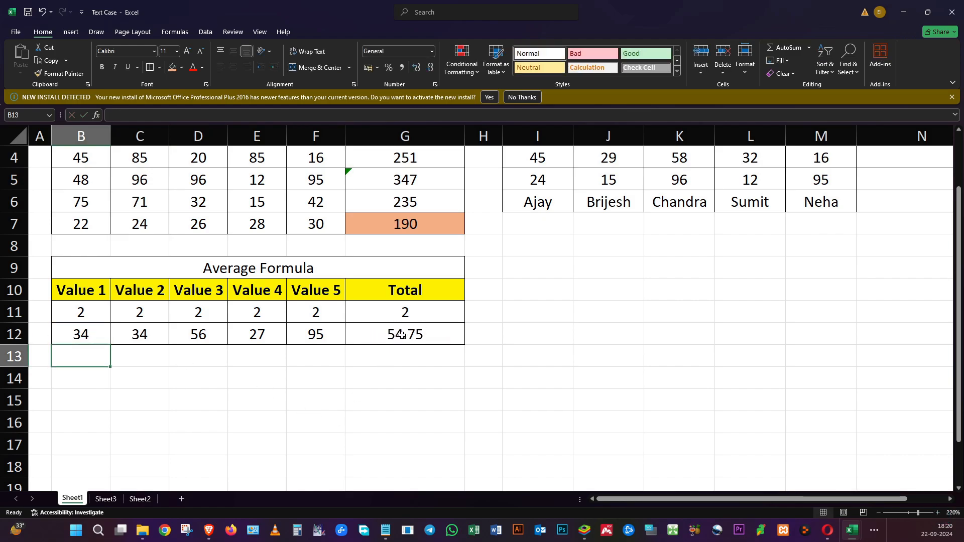
left_click(149, 331)
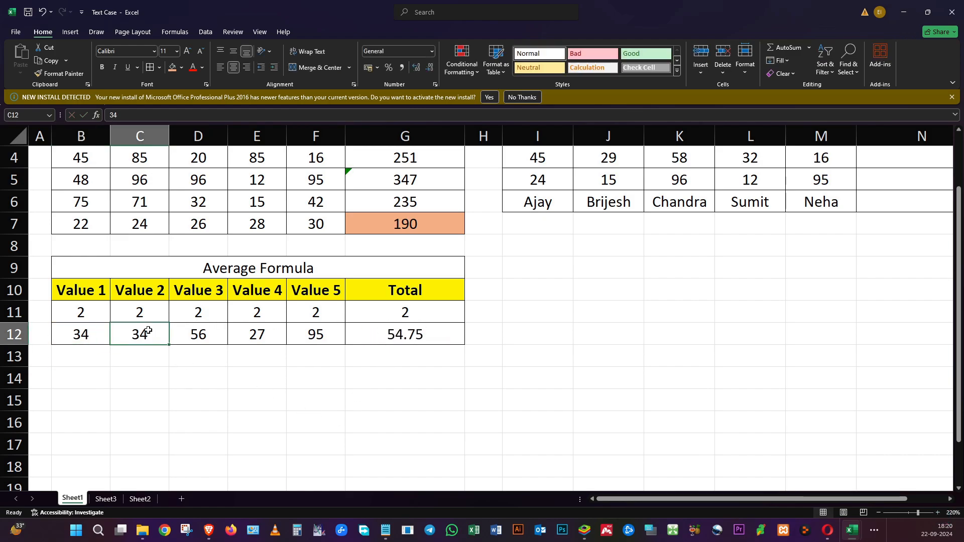
type("17")
key("Return")
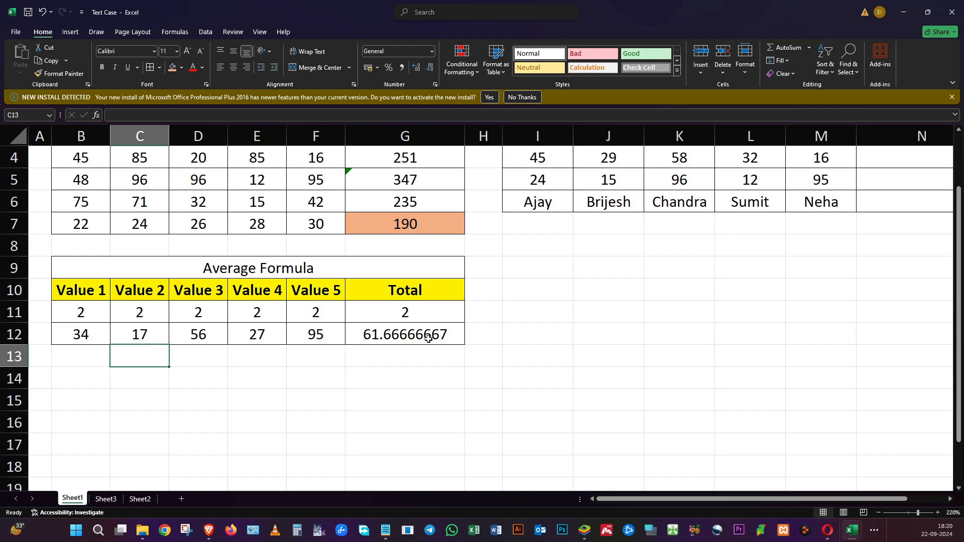
Count the numeric values of row 4 in N4 of the Count Formula table with =COUNT(I4:M4)
scroll(429, 369, "up", 1)
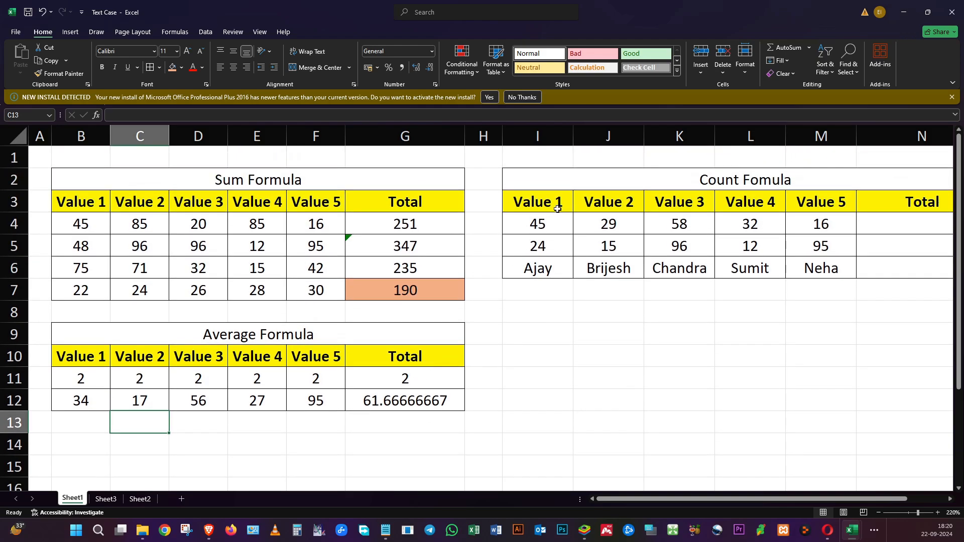
left_click(596, 184)
scroll(596, 184, "right", 3)
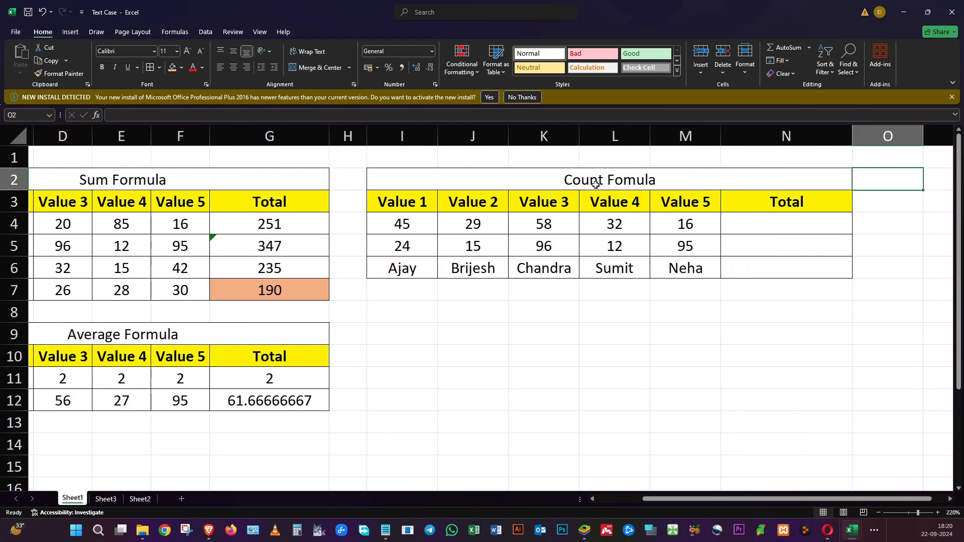
key("Down")
key("Down")
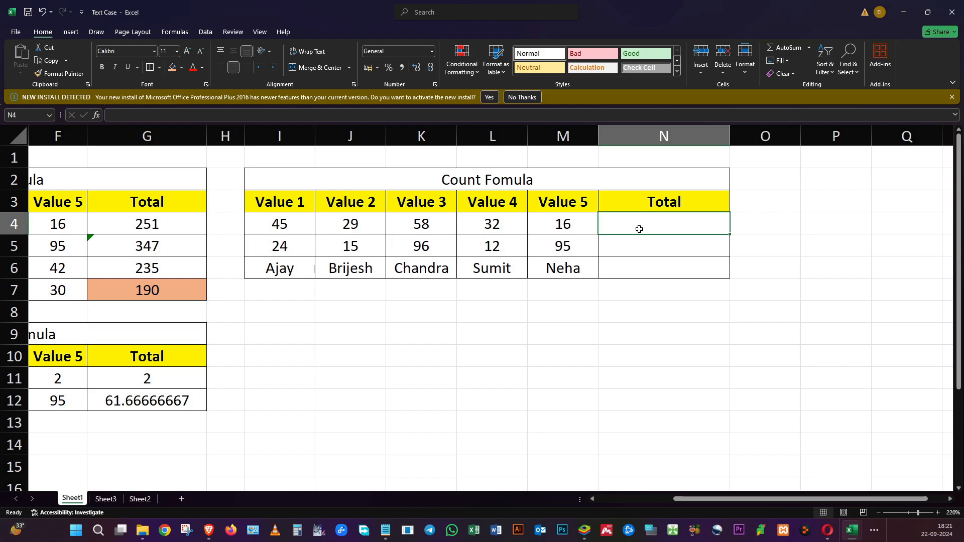
type("=c")
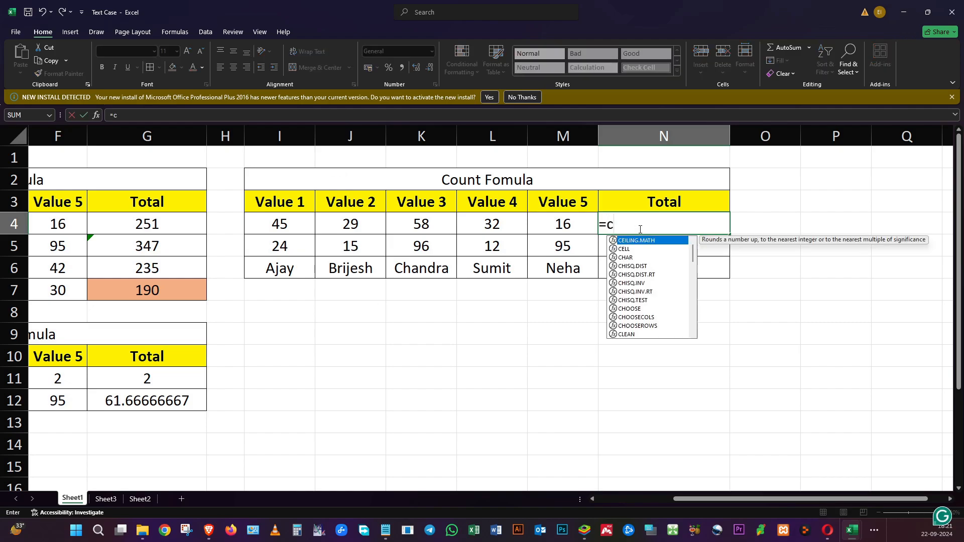
type("ount(")
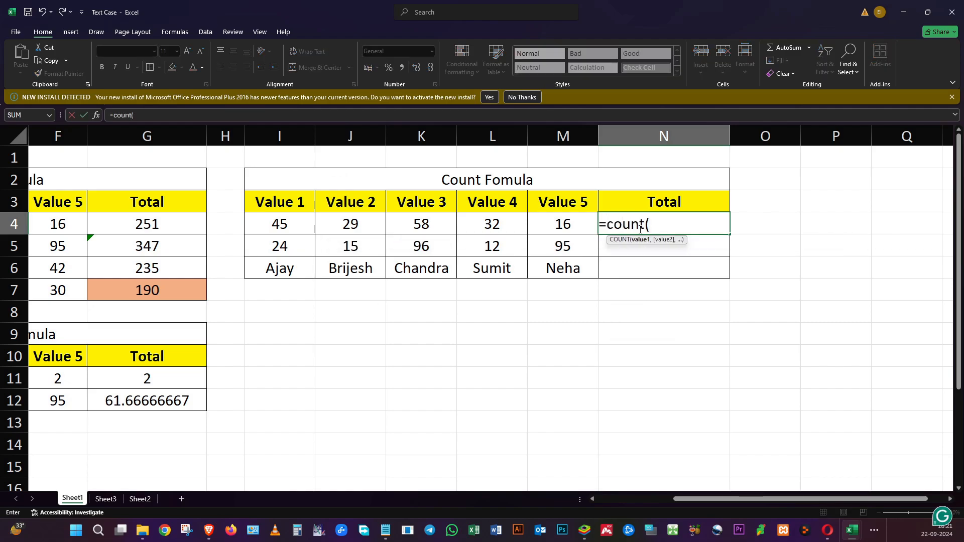
left_click_drag(289, 224, 537, 227)
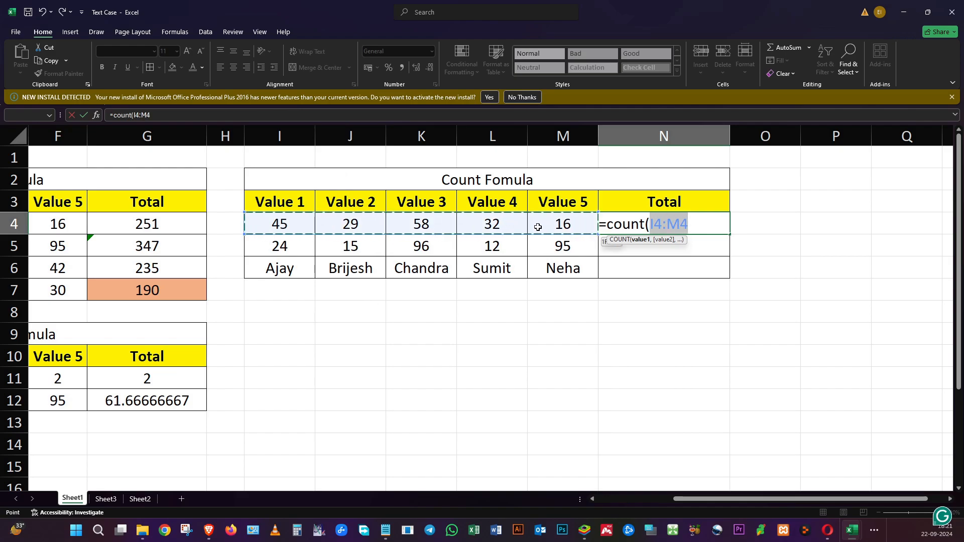
key("Return")
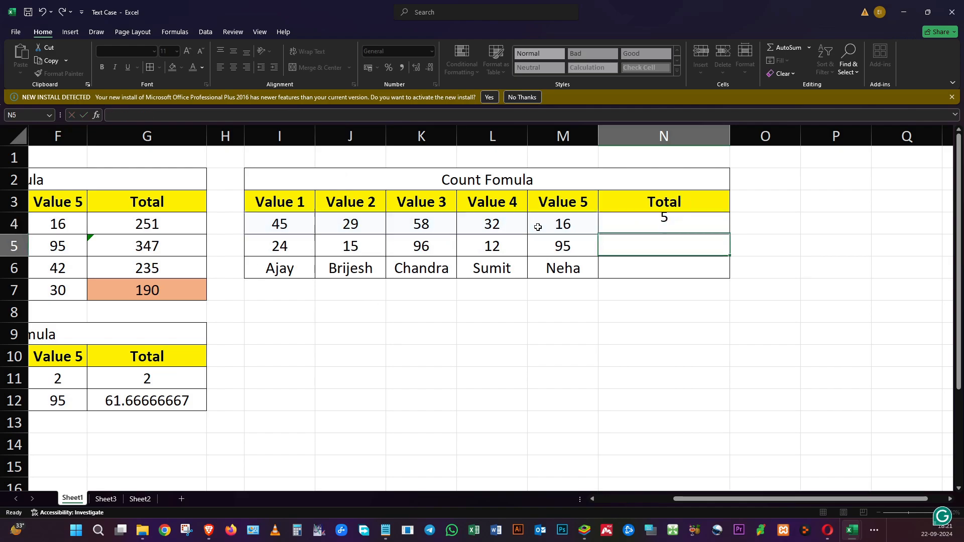
left_click(684, 226)
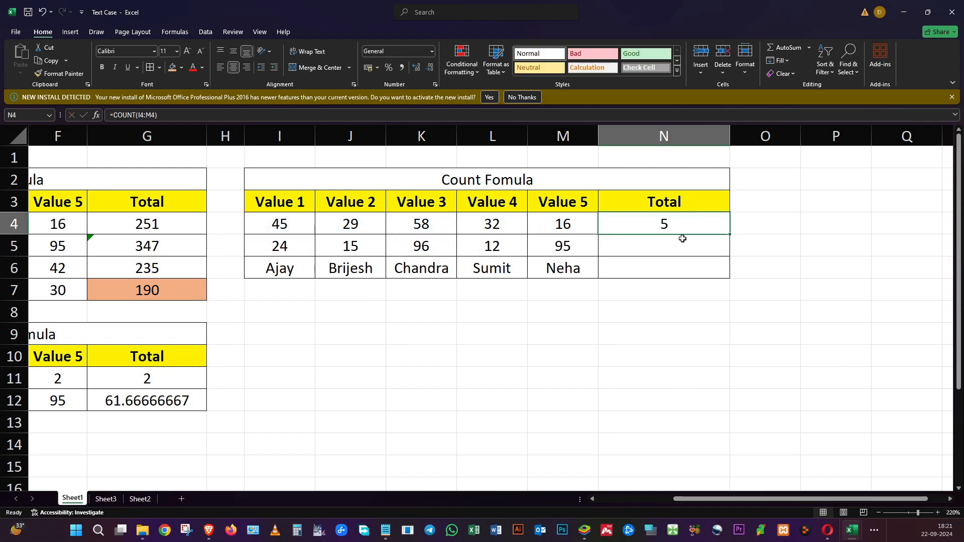
Clear cells J4, I4 and K4 one by one while checking the count, and remove the formula from N4
left_click(365, 223)
key("Delete")
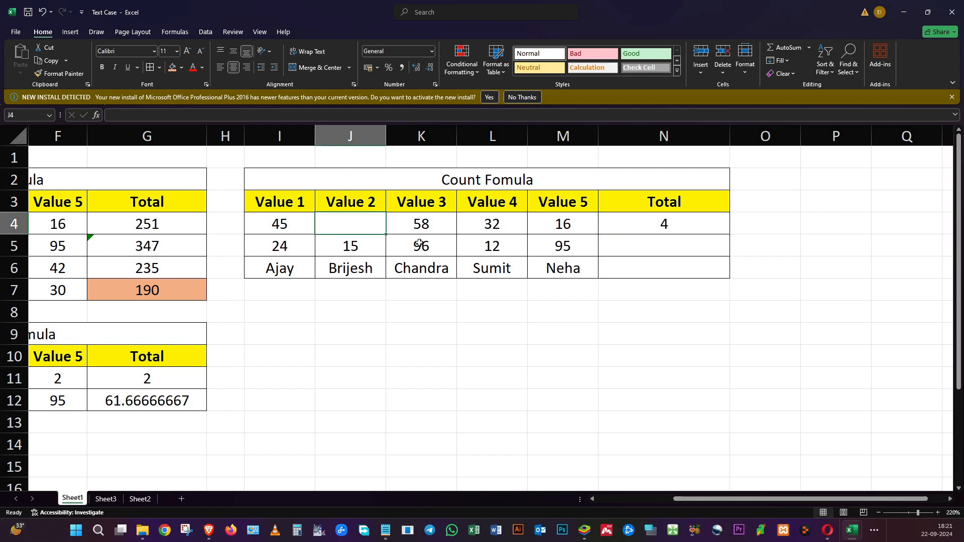
left_click(298, 222)
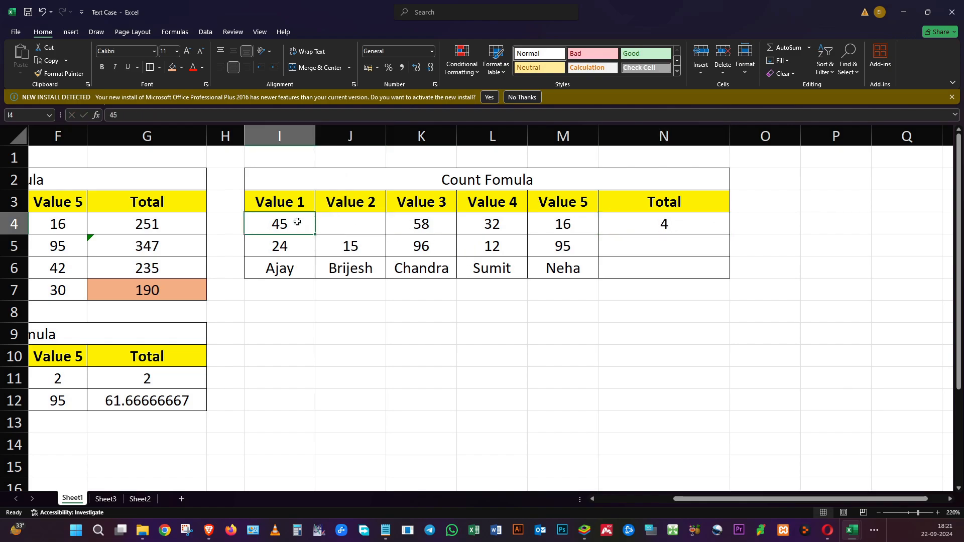
key("Delete")
left_click(444, 224)
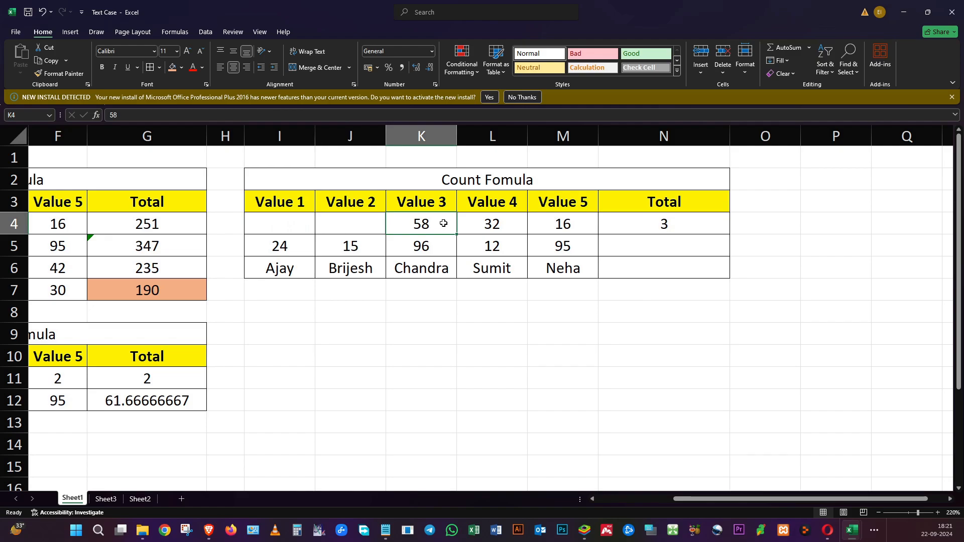
key("Delete")
left_click(660, 219)
key("Delete")
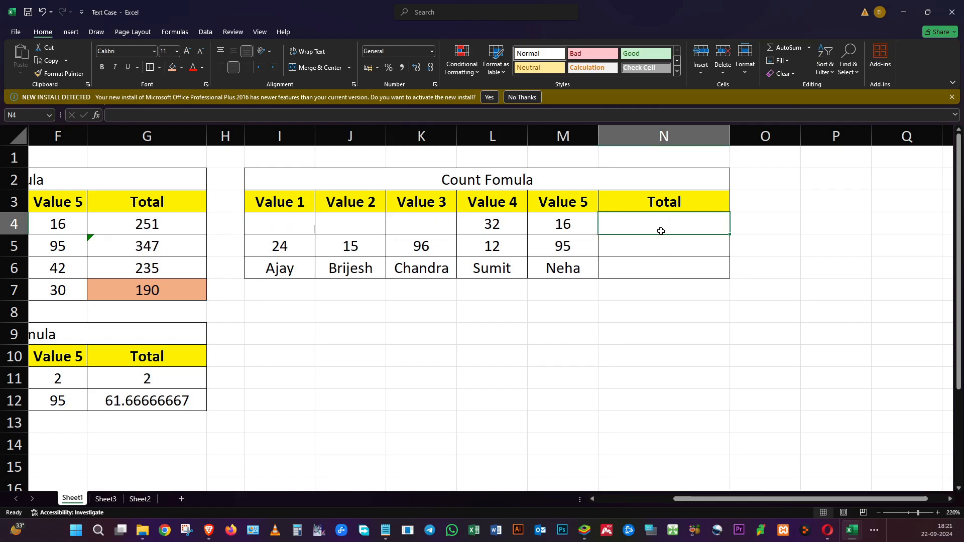
Count the row 5 values greater than 40 in N5 of the Count Formula table with =COUNTIF(I5:M5,">40")
left_click(660, 242)
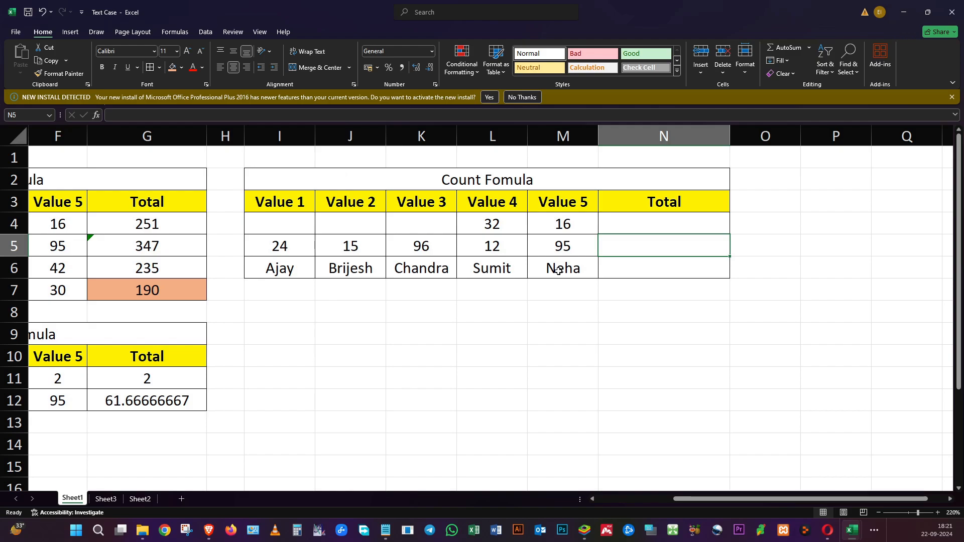
type("=")
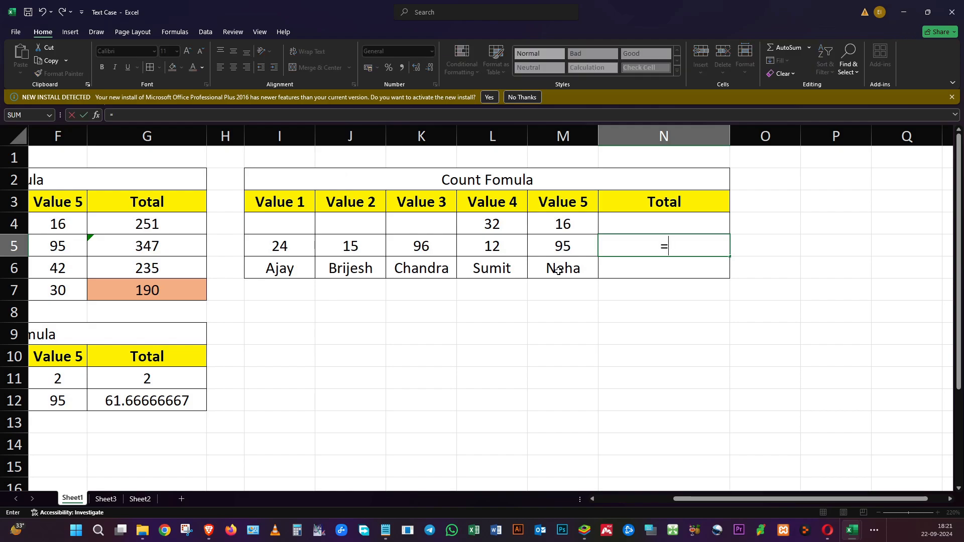
type("count")
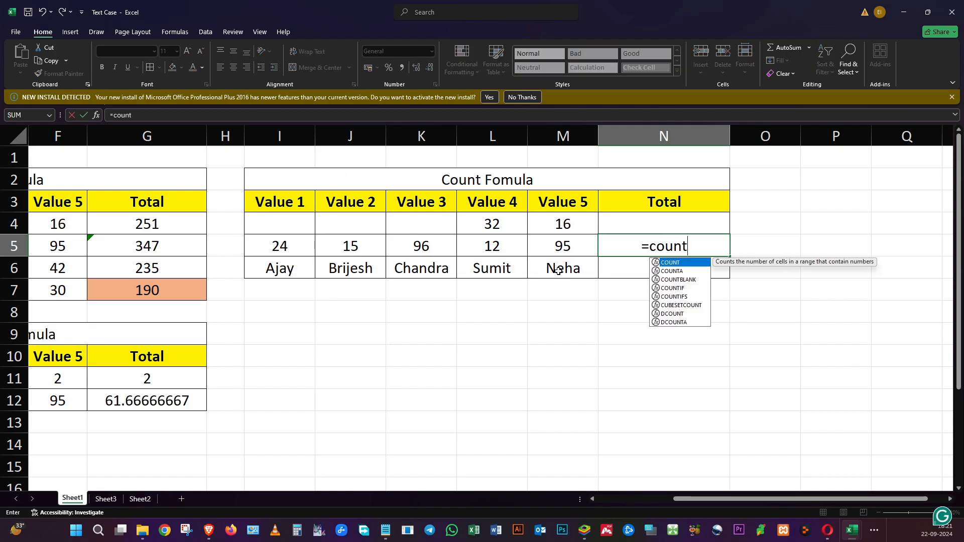
type("if(")
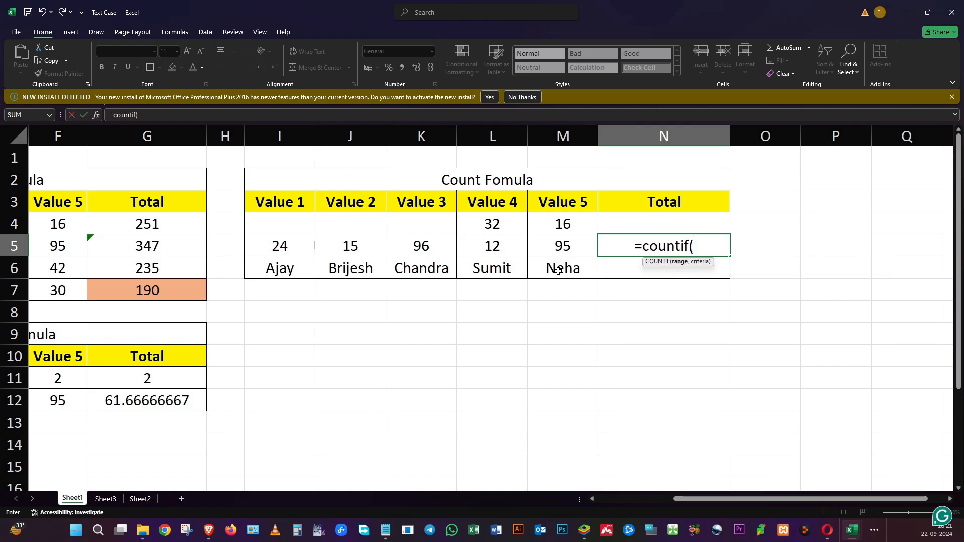
key("Left")
key("Left")
key("Left")
key("Left")
key("Left")
key("shift+Right")
key("shift+Right")
key("shift+Right")
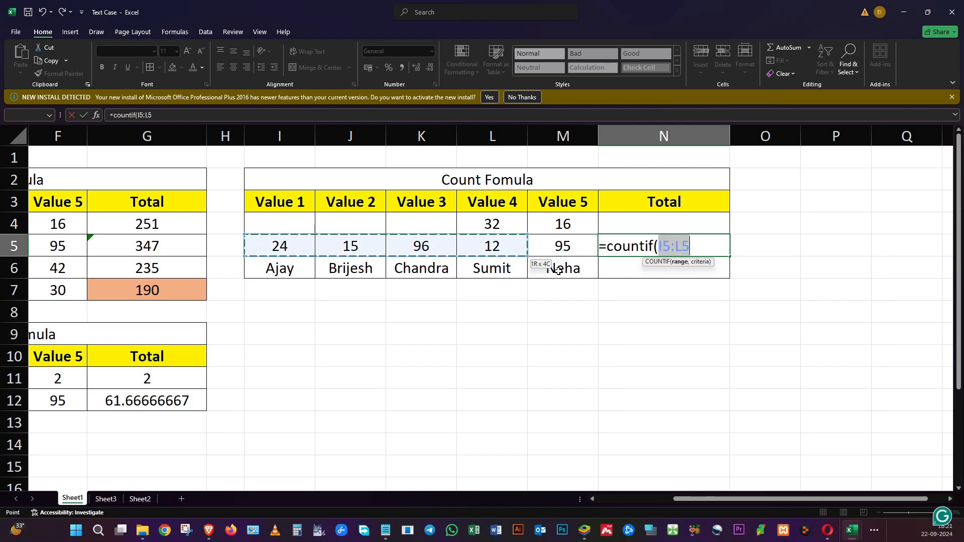
key("shift+Right")
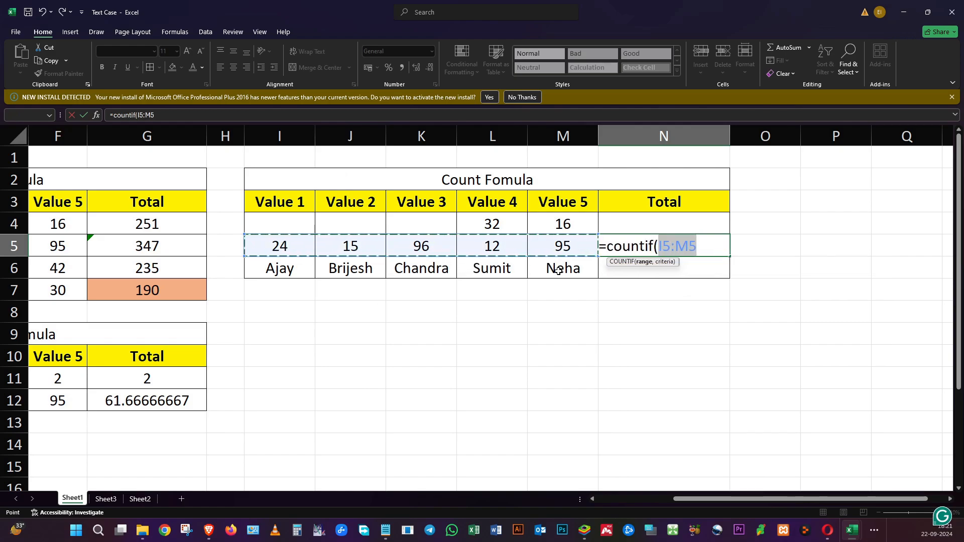
type(",\"")
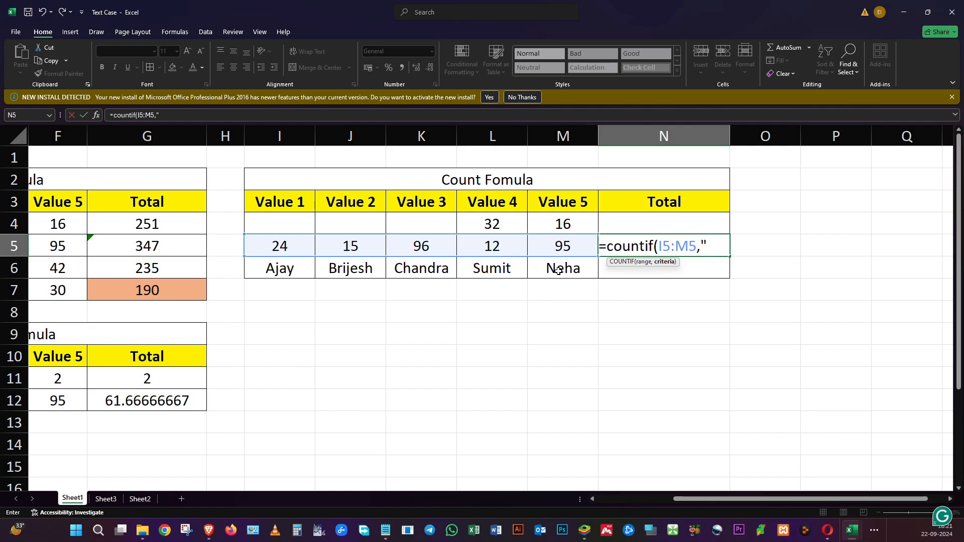
type(">40")
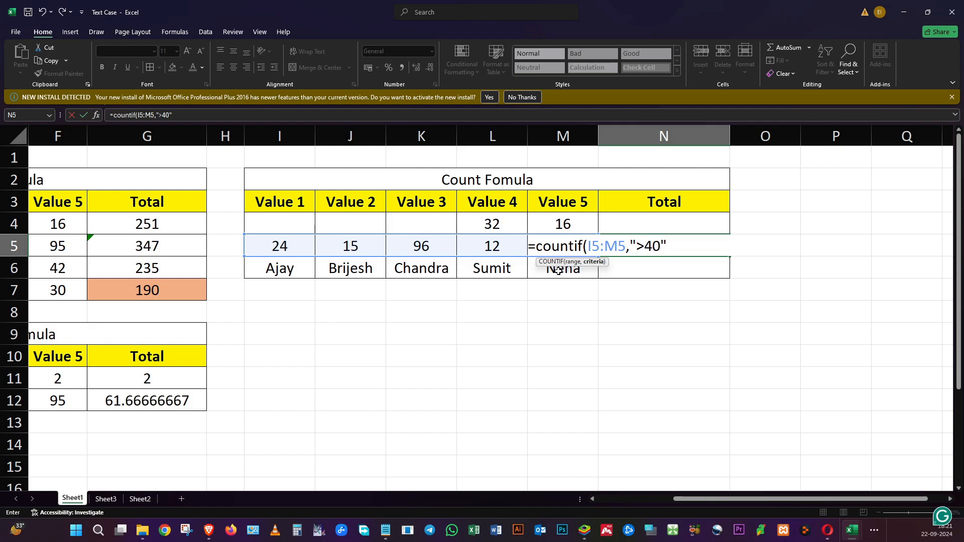
type(")")
key("Return")
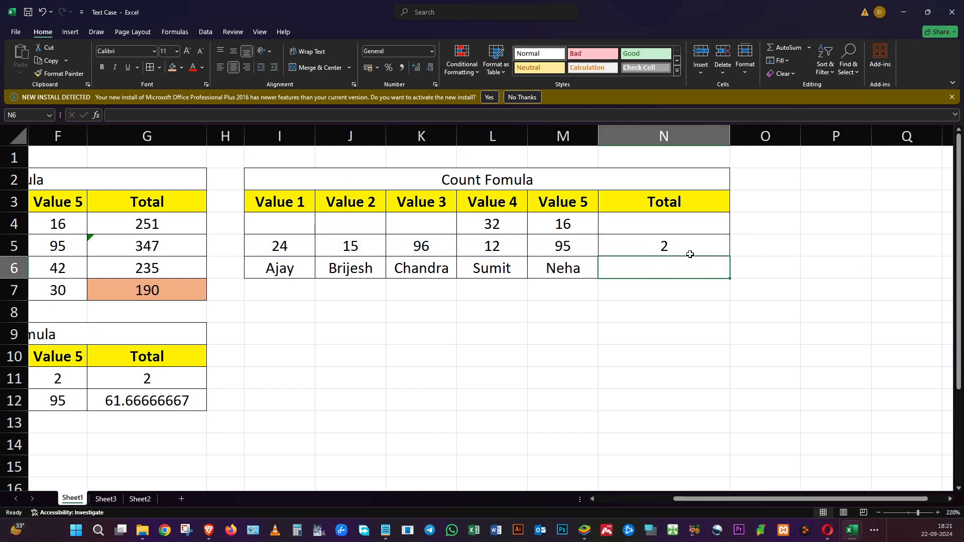
Check the N5 formula against the values in K5 and M5, and set J5 to 43 to test the conditional count
left_click(643, 249)
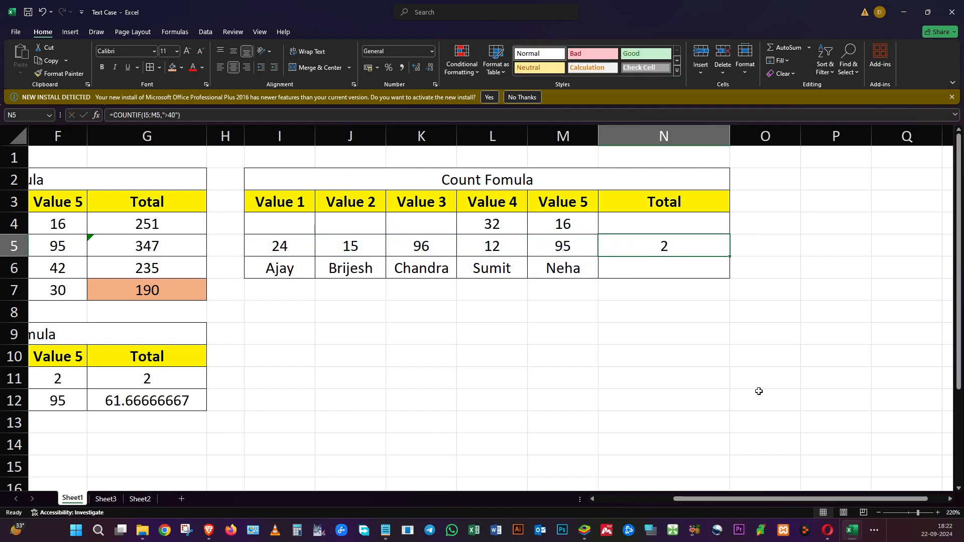
left_click(415, 244)
left_click(566, 246)
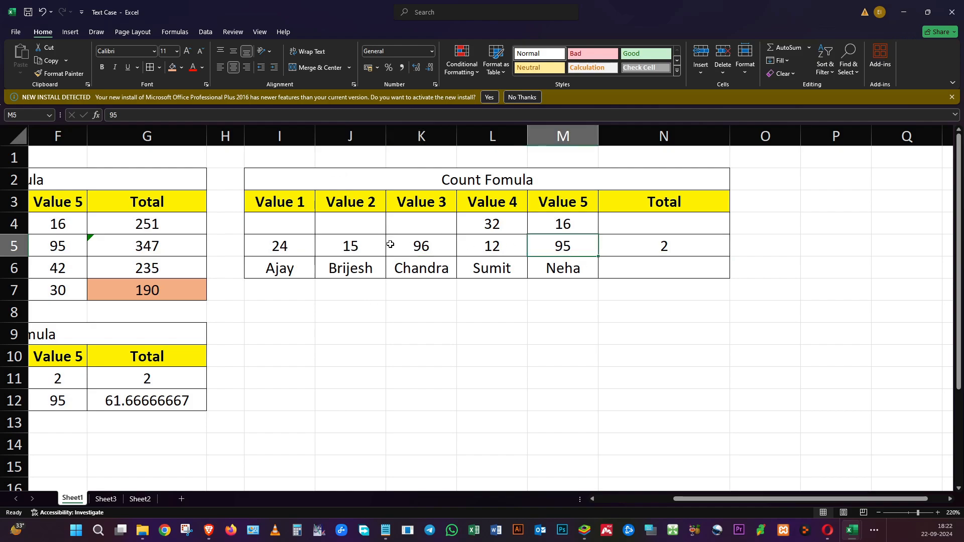
left_click(339, 246)
type("43")
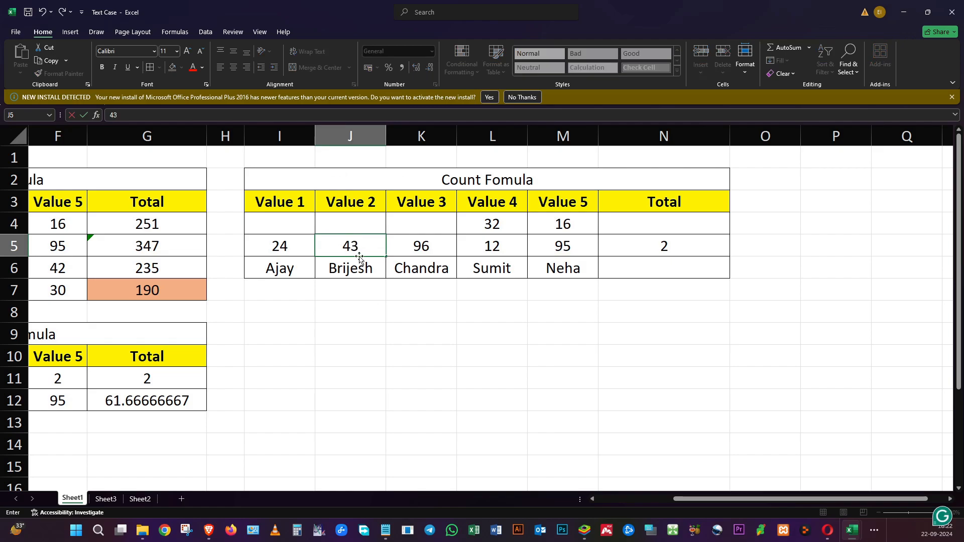
key("Return")
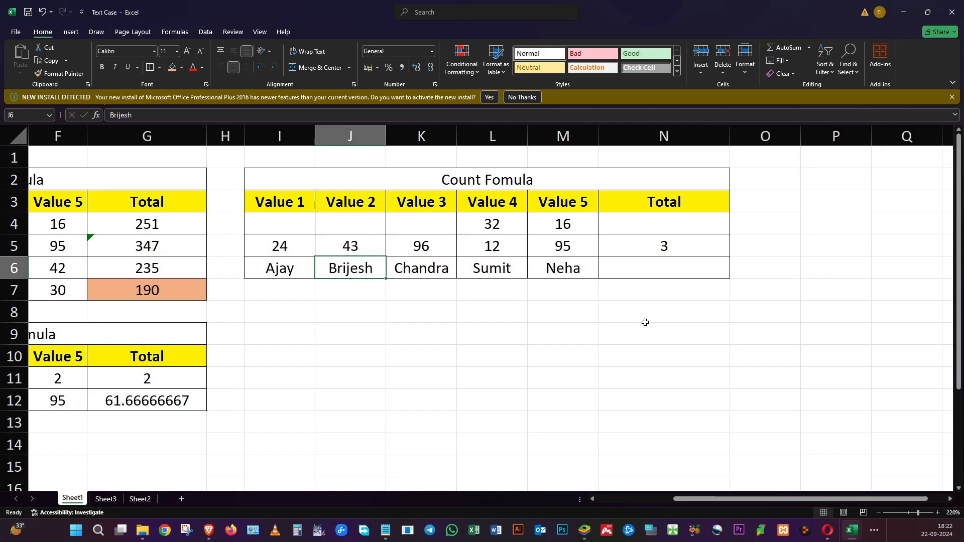
Try to count the text entries of row 6 in N6 with =COUNT(I6:M6)
left_click(661, 267)
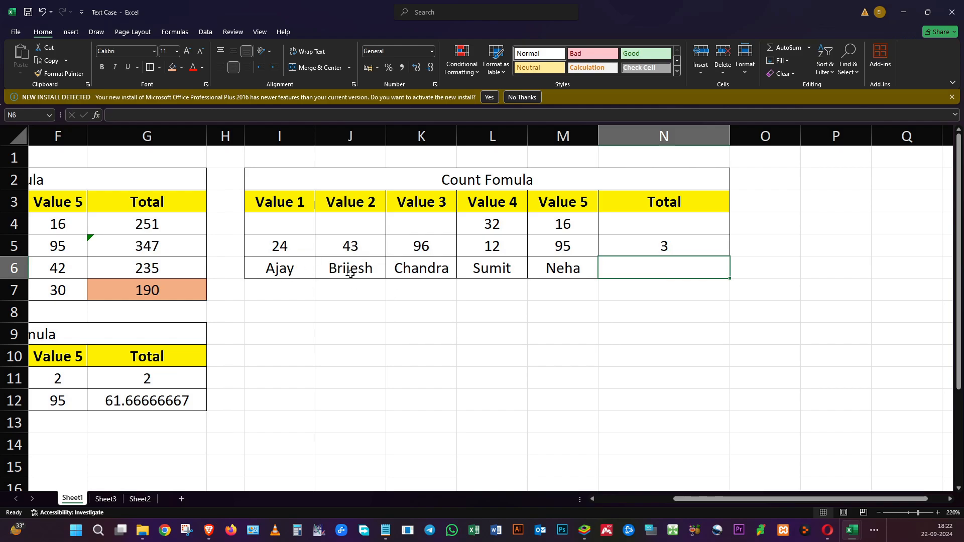
type("=")
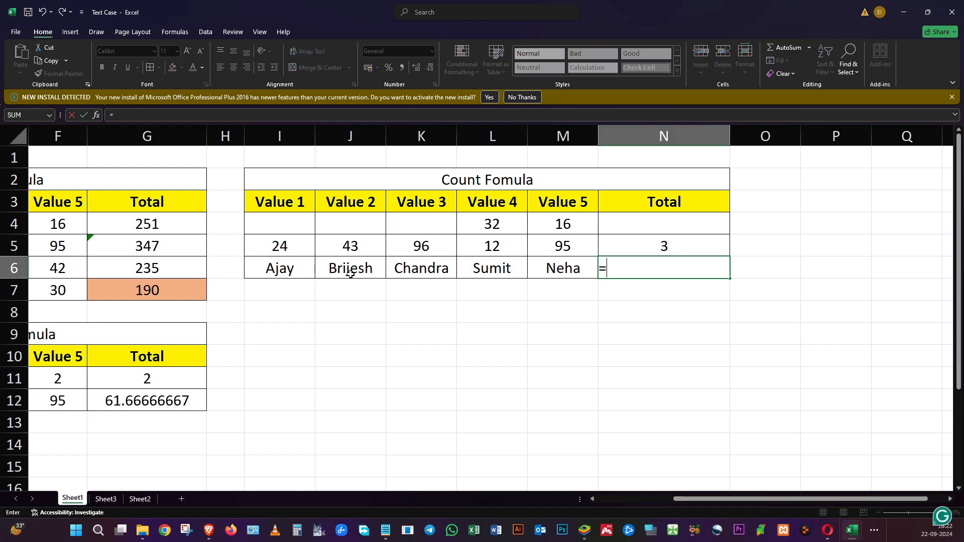
type("count(")
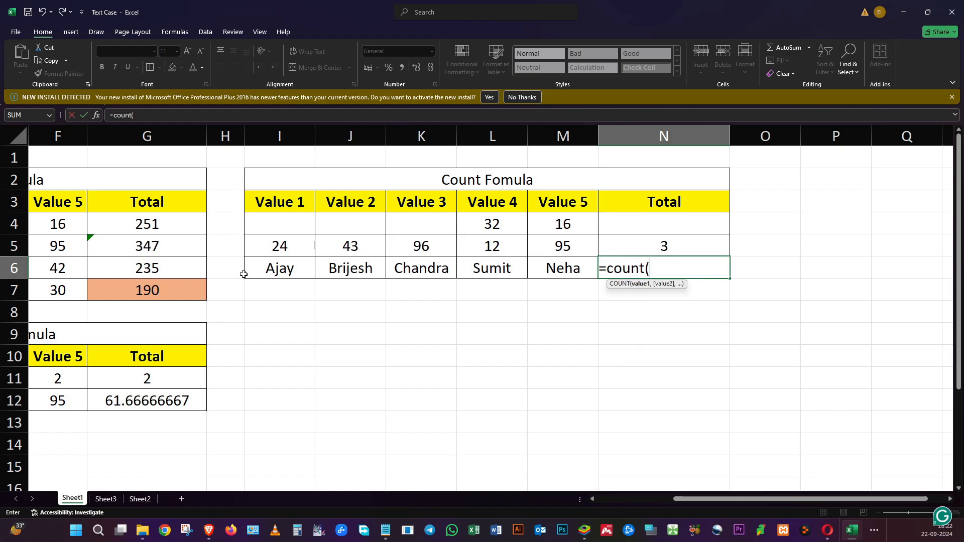
left_click_drag(249, 273, 547, 269)
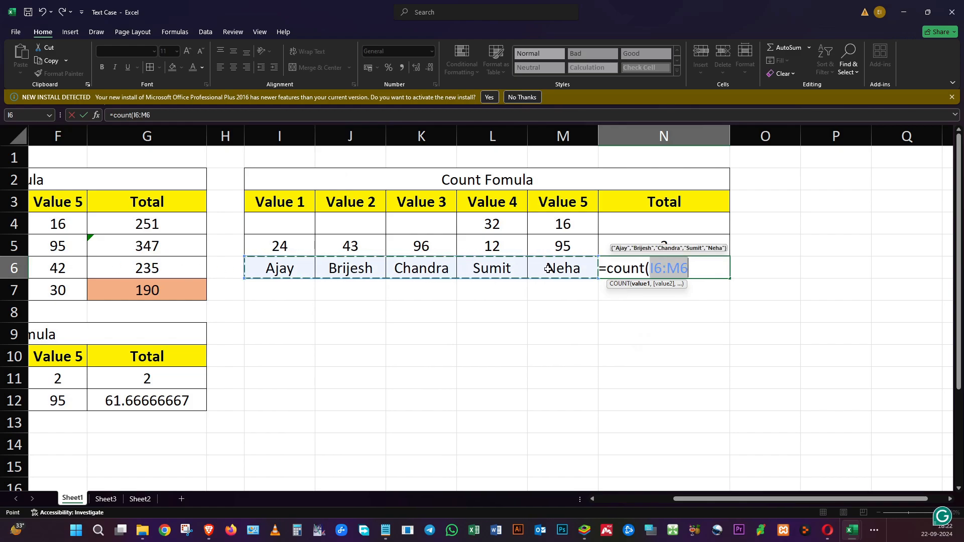
type(")")
key("Return")
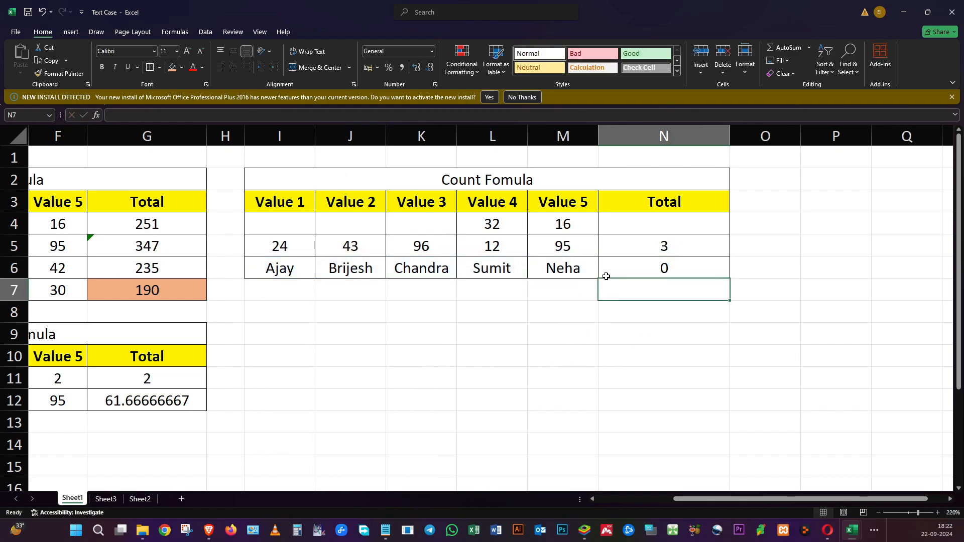
left_click(610, 275)
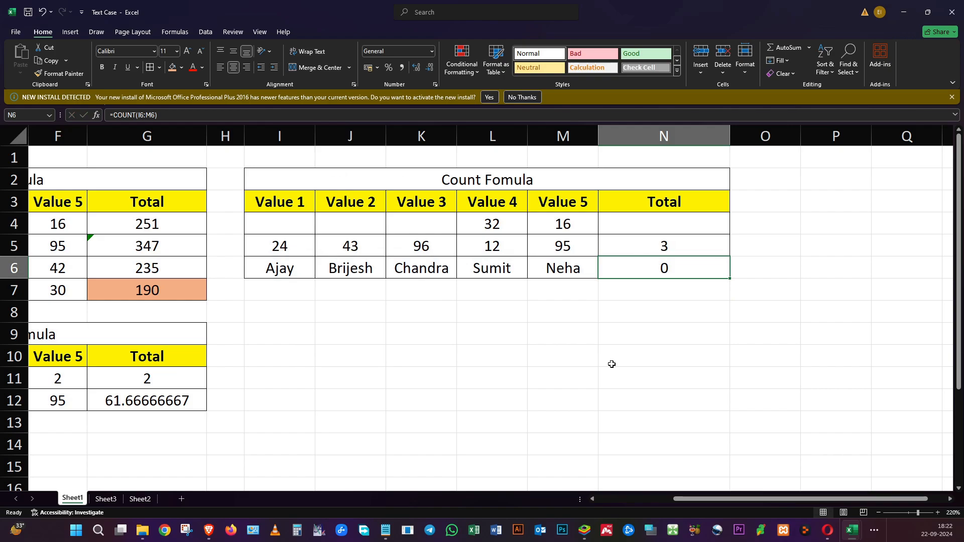
Fill the empty cells of row 4 in the Count Formula table with 12 in I4, 45 in J4 and 53 in K4
left_click(633, 216)
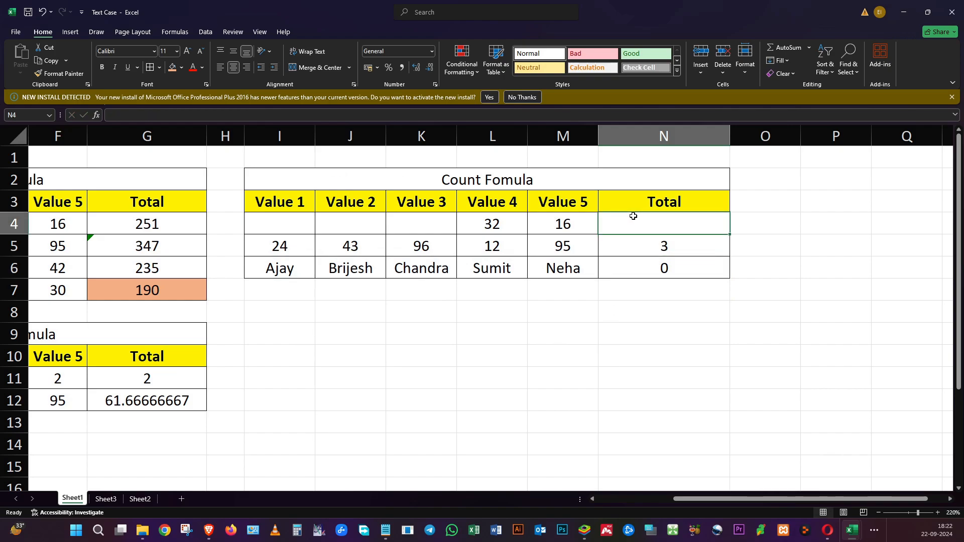
left_click(308, 219)
type("12")
key("Tab")
type("45")
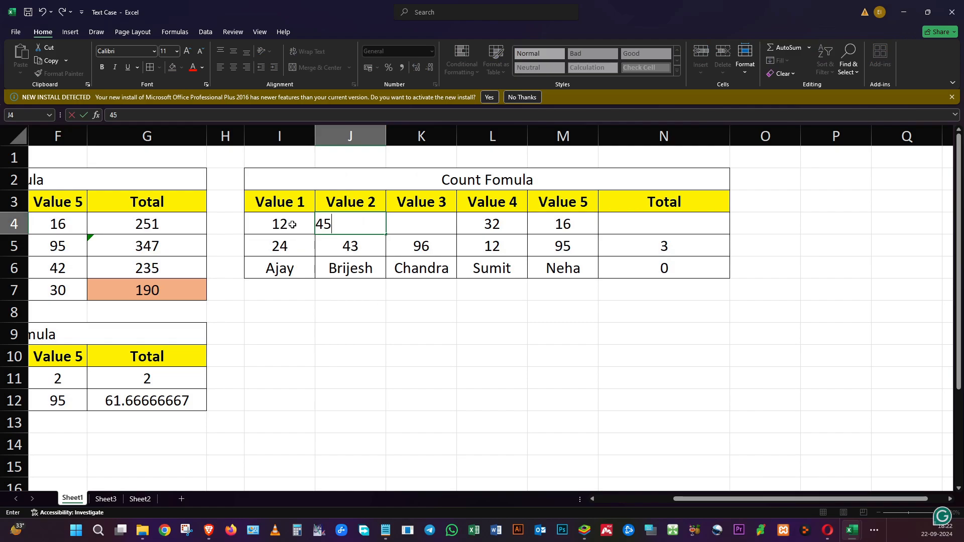
key("Tab")
type("53")
key("Tab")
key("Tab")
key("Tab")
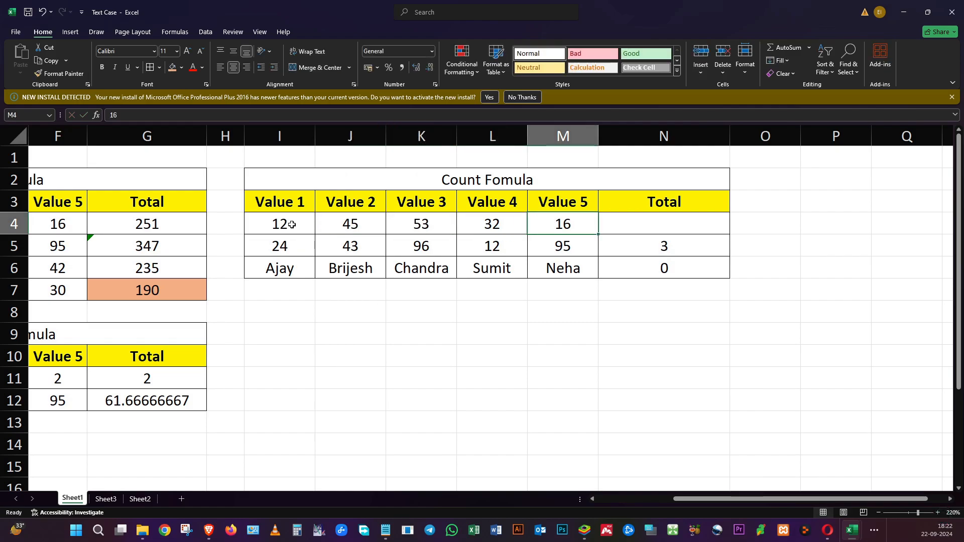
Count the numeric values of row 4 in N4 with =COUNT(I4:M4) and review the formula
type("=")
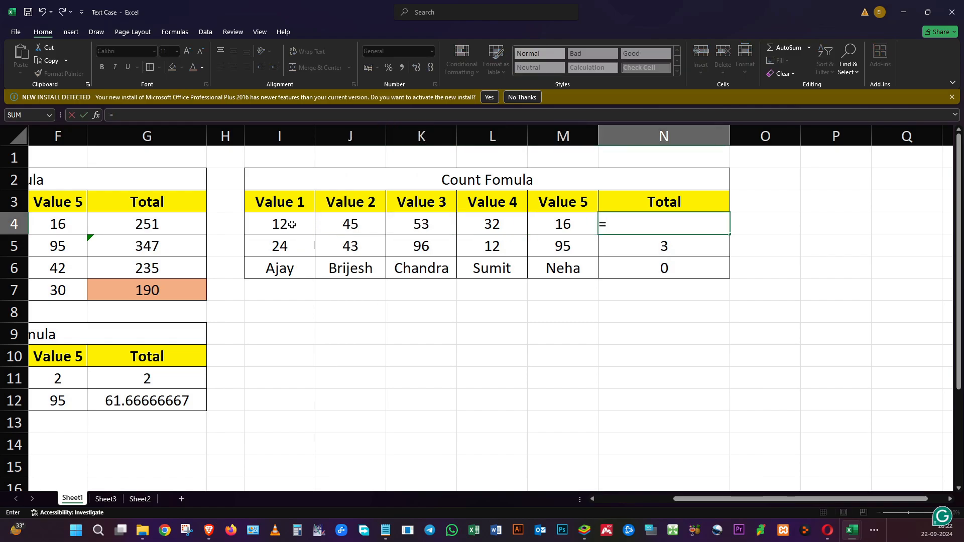
type("count")
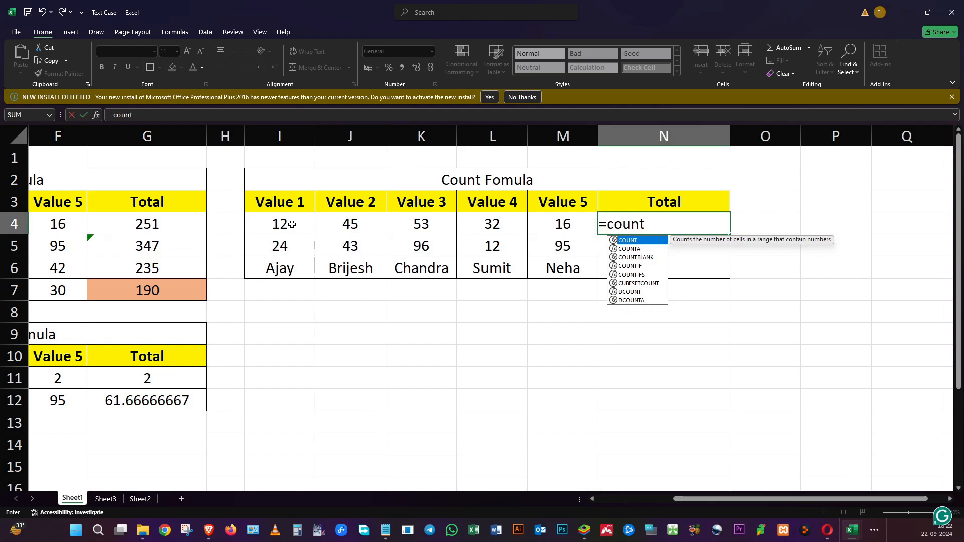
type("(")
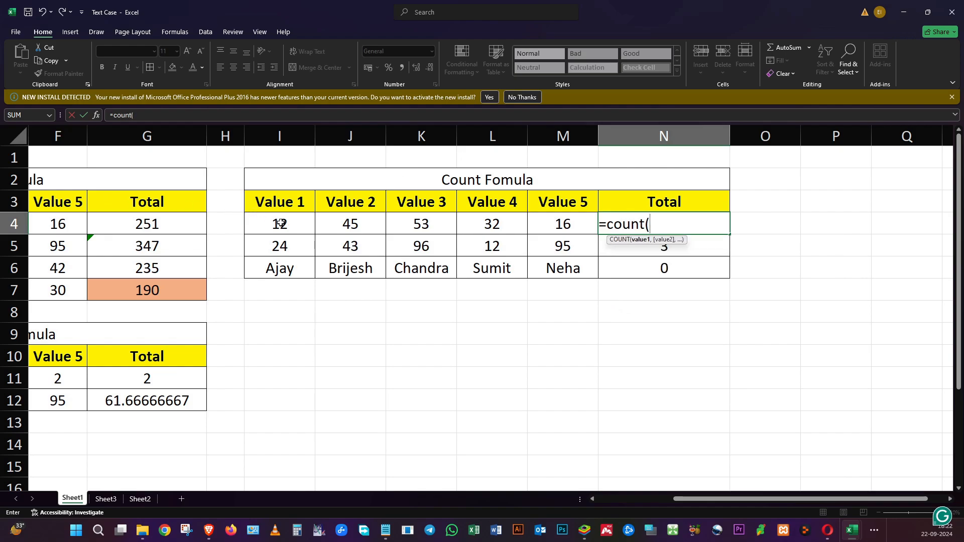
left_click_drag(280, 223, 544, 226)
type(")")
key("Return")
left_click(634, 228)
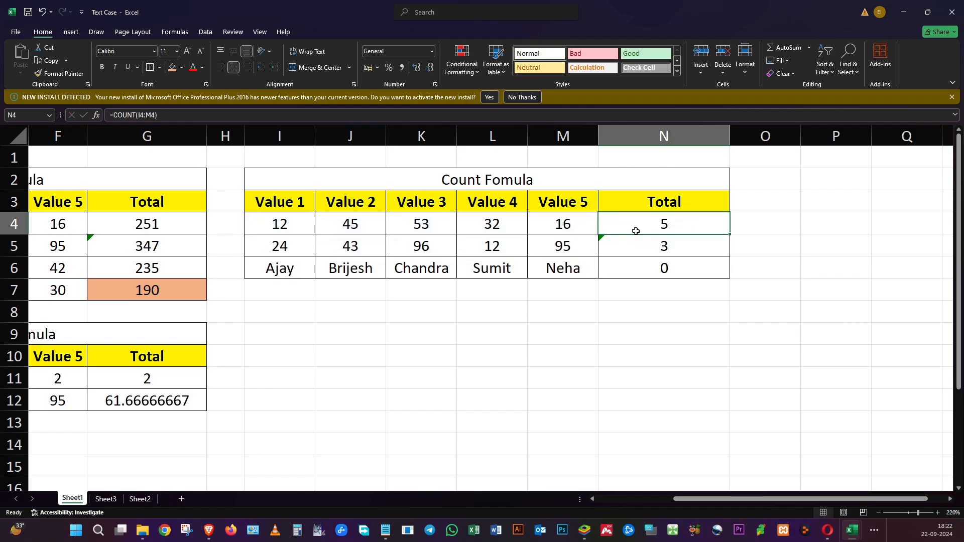
Examine the text entries in I6 through M6 against the COUNT formula in N6
left_click(627, 269)
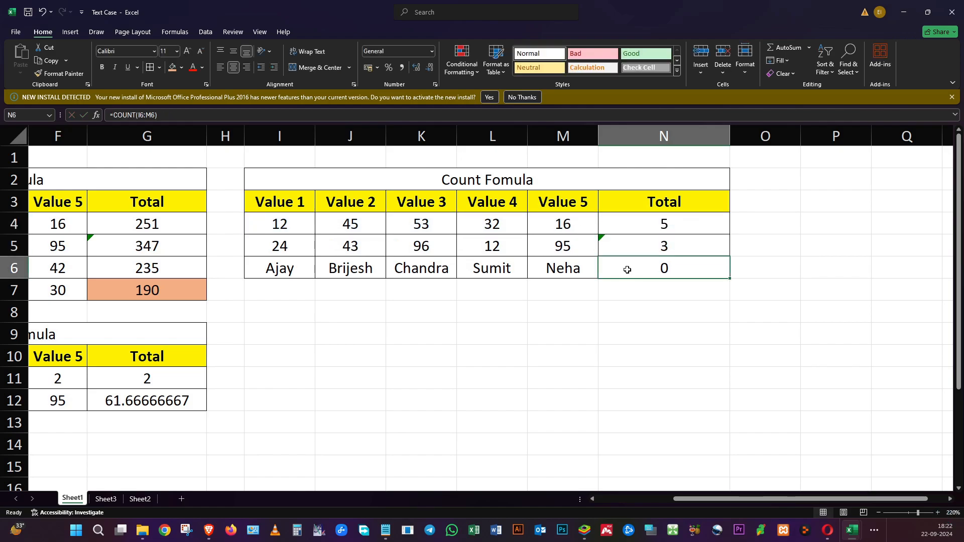
left_click(503, 271)
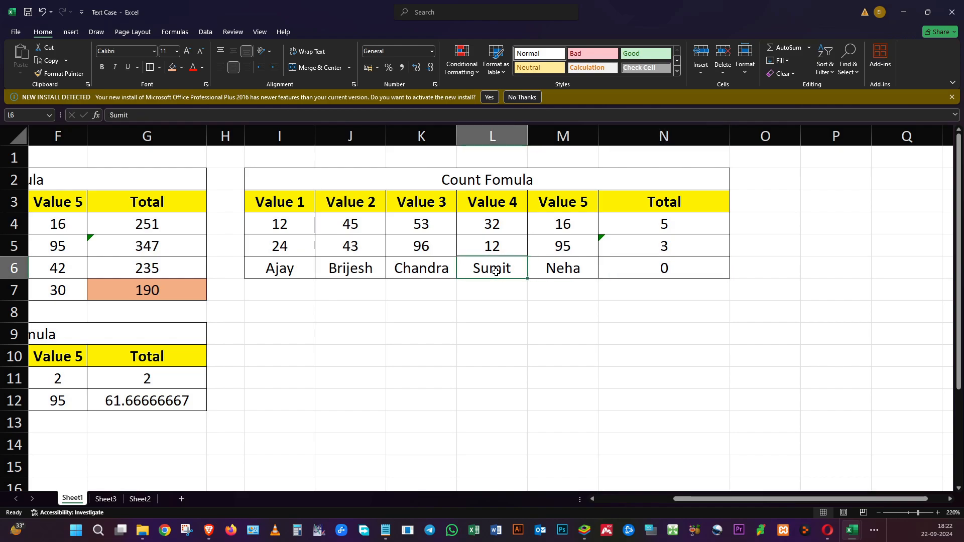
left_click(332, 270)
left_click(295, 268)
left_click(419, 272)
left_click(515, 269)
left_click(548, 267)
left_click(622, 268)
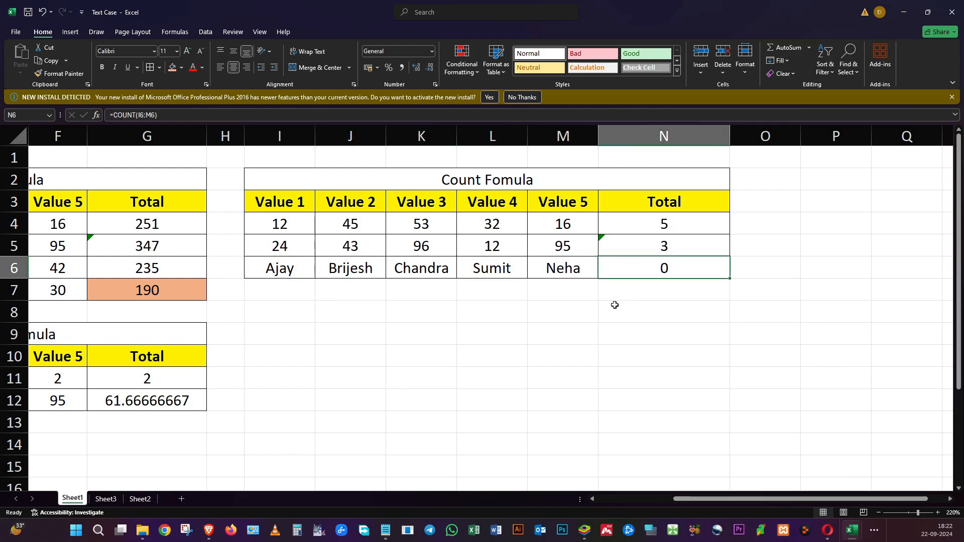
Replace the formula in N6 with =COUNTA(I6:M6) to count the text entries of row 6
key("Delete")
type("=")
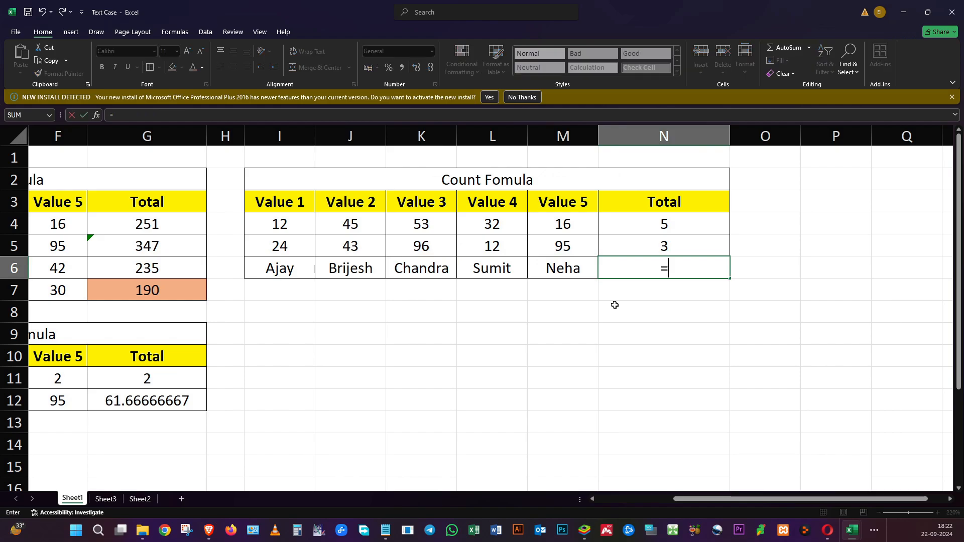
type("counta(")
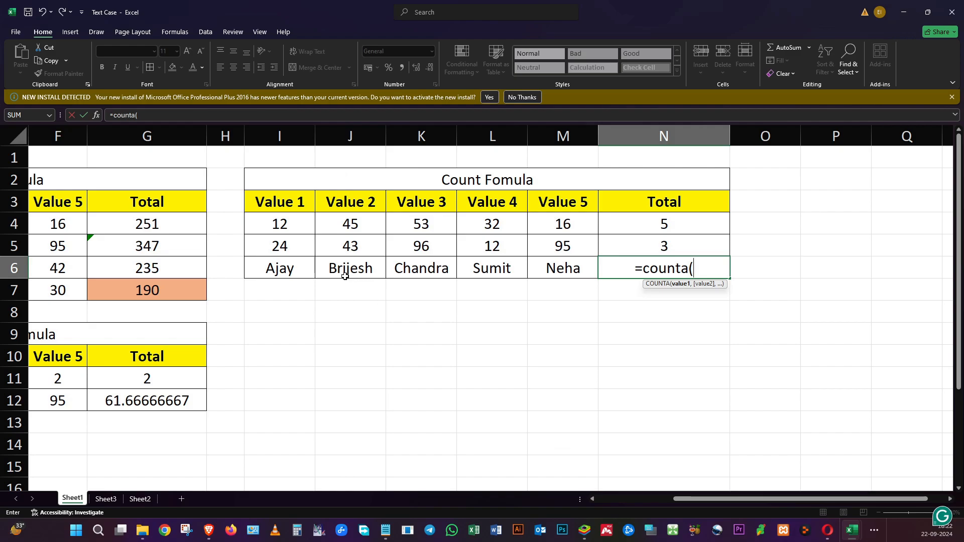
left_click_drag(279, 267, 534, 263)
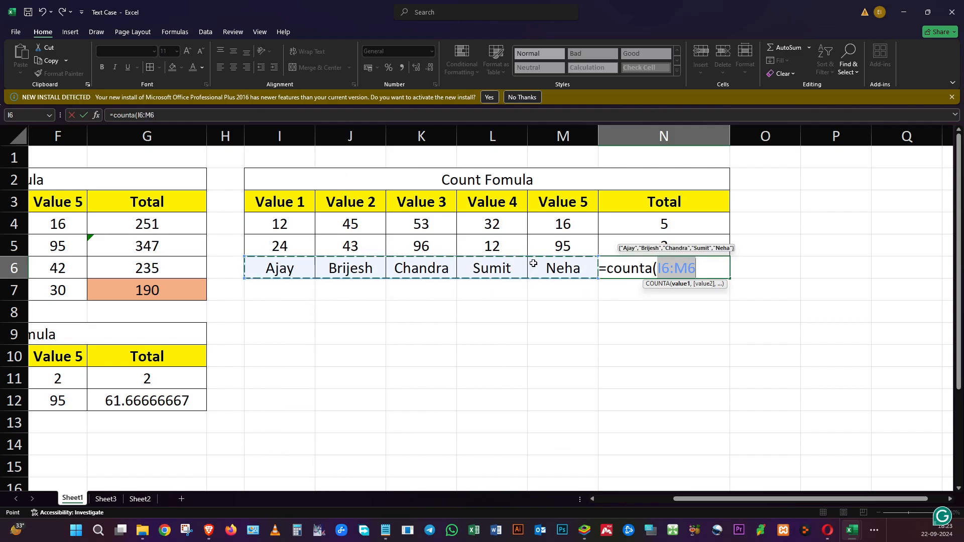
type(")")
key("Return")
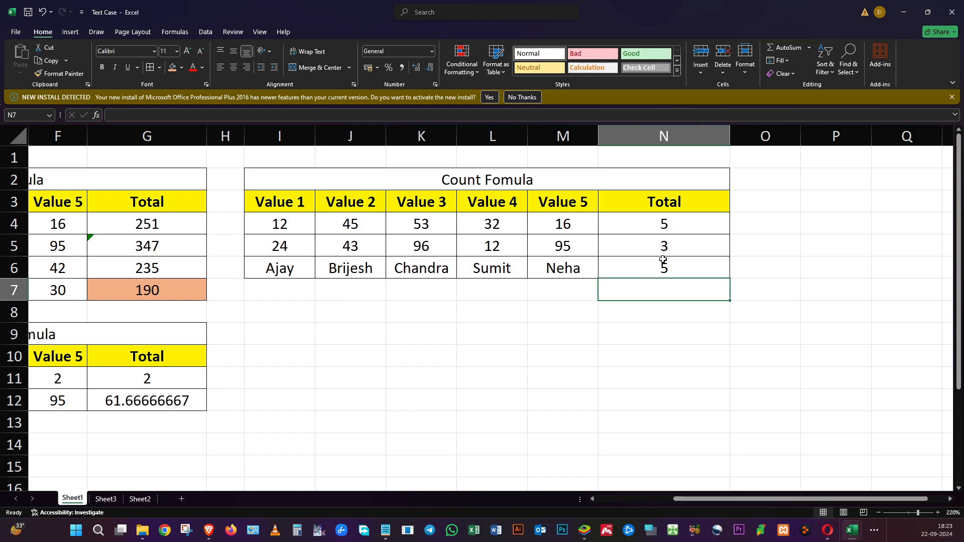
Clear cells I6 and J6 to test the COUNTA formula in N6
left_click(300, 276)
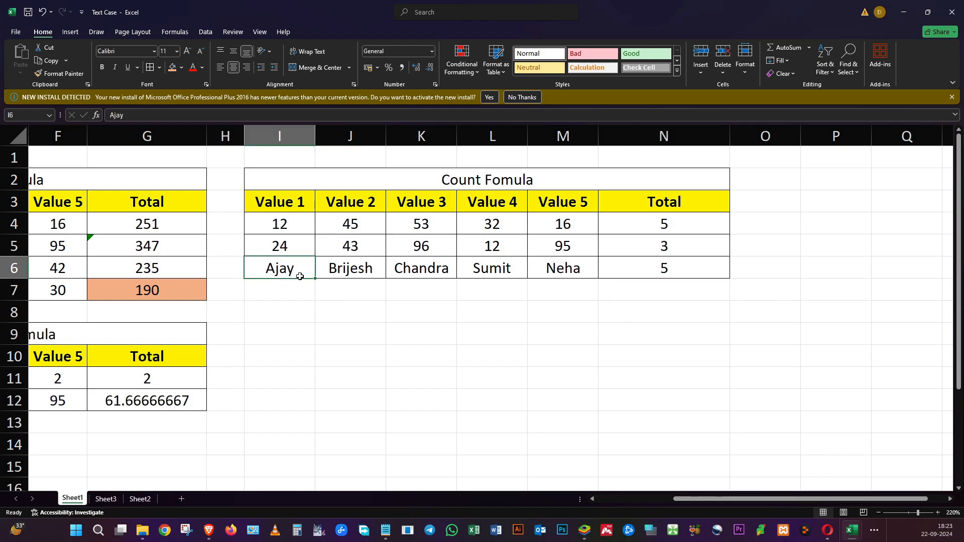
key("Delete")
left_click(336, 271)
key("Delete")
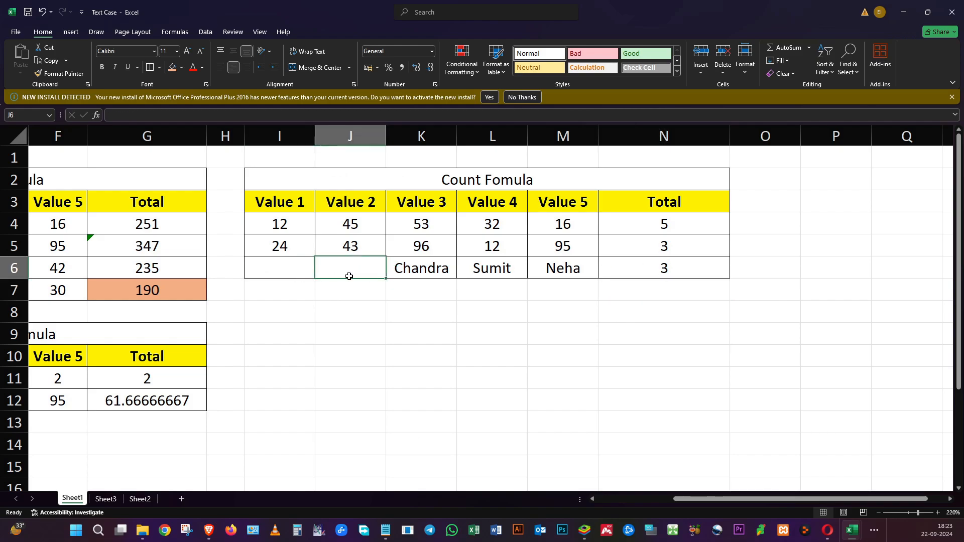
left_click(660, 268)
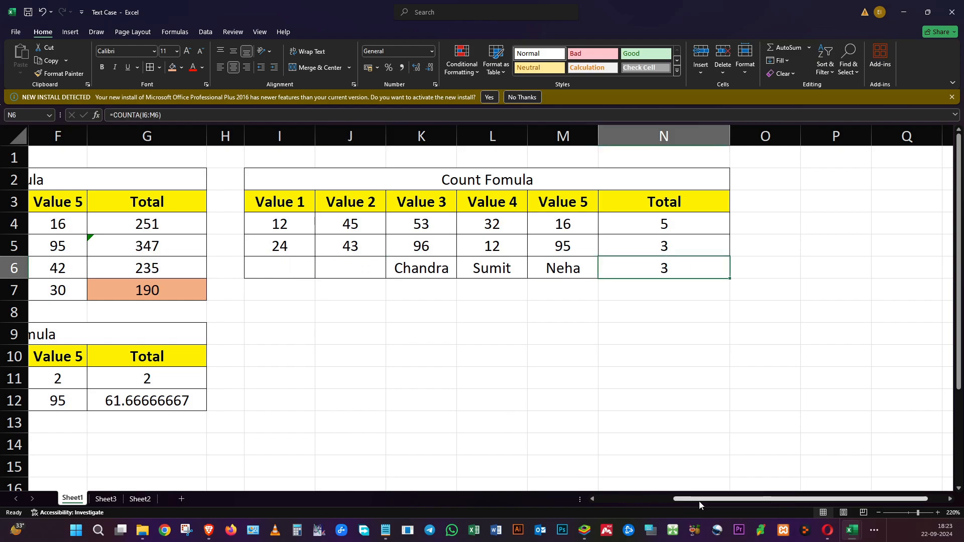
left_click_drag(697, 501, 607, 501)
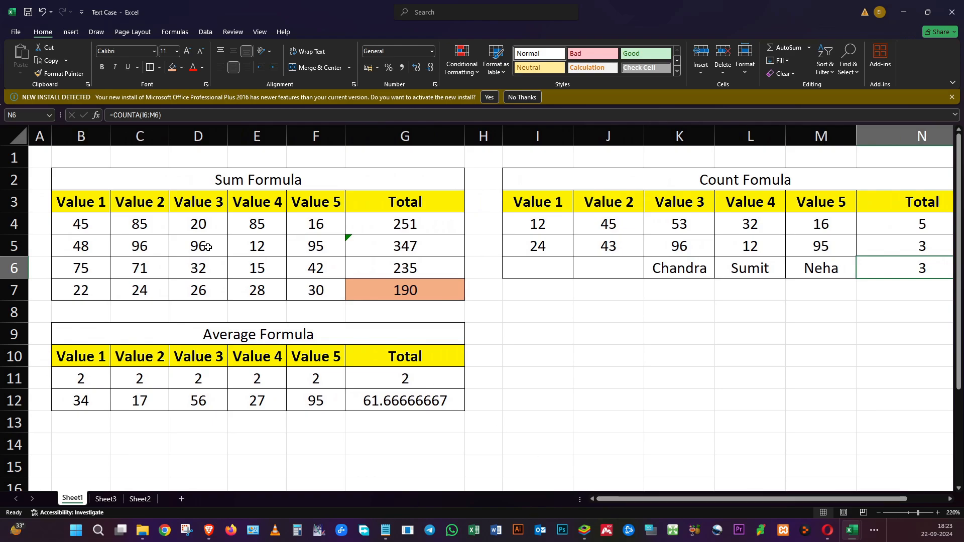